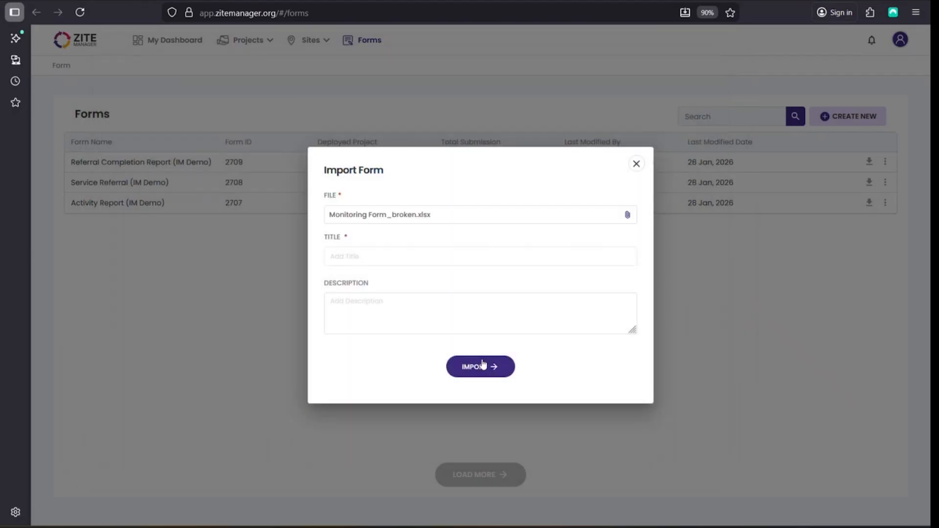
# Try to import Monitoring Form_broken.xlsx with the title "Monitoring Form".
pyautogui.click(377, 249)
pyautogui.write('Monitoring Form')
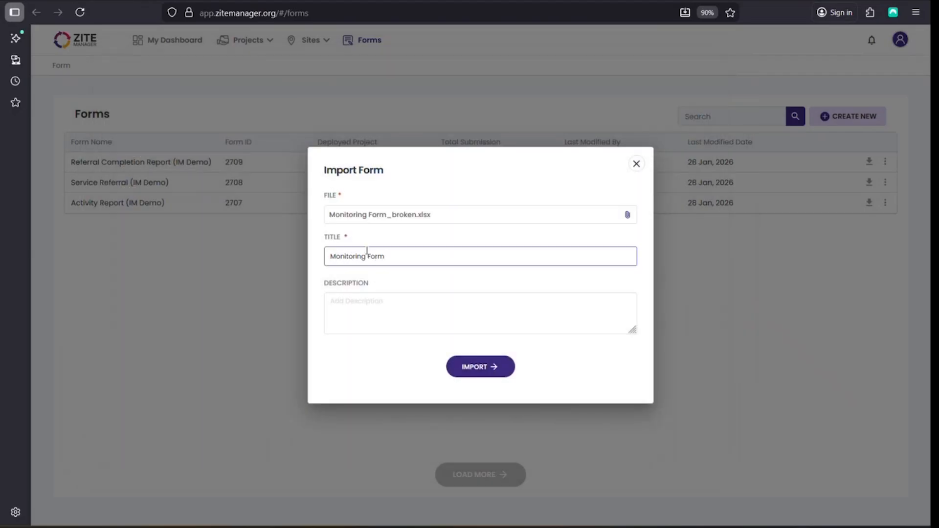
pyautogui.click(479, 372)
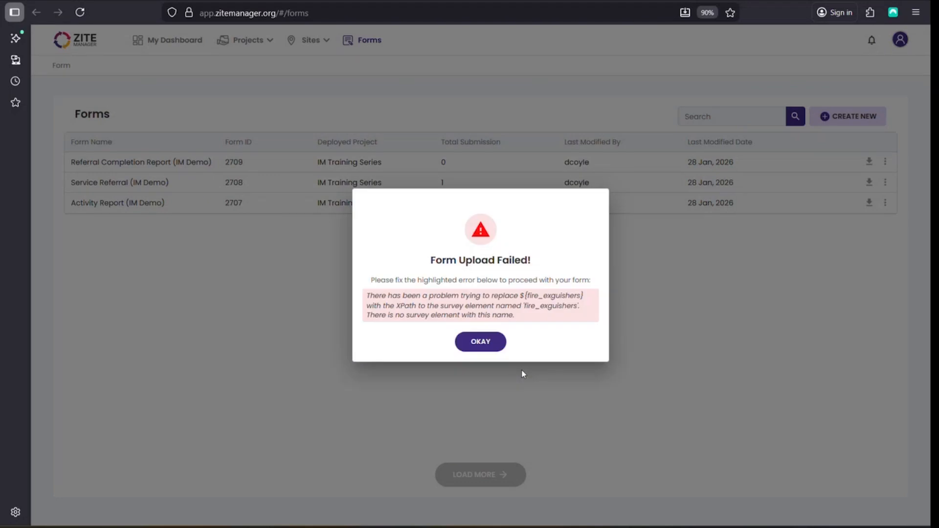
# Examine the upload error for the name of the faulty survey element, and dismiss the message.
pyautogui.moveTo(516, 316); pyautogui.dragTo(368, 296)
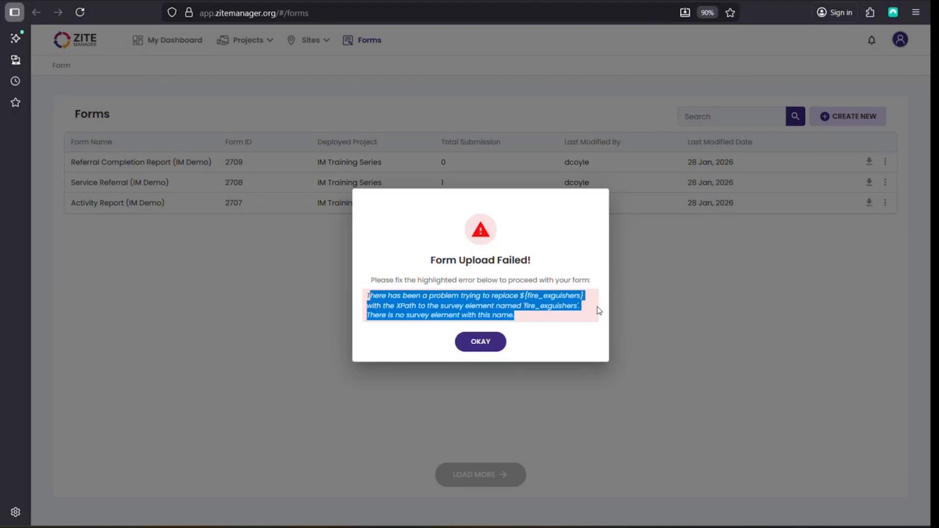
pyautogui.doubleClick(551, 306)
pyautogui.doubleClick(549, 295)
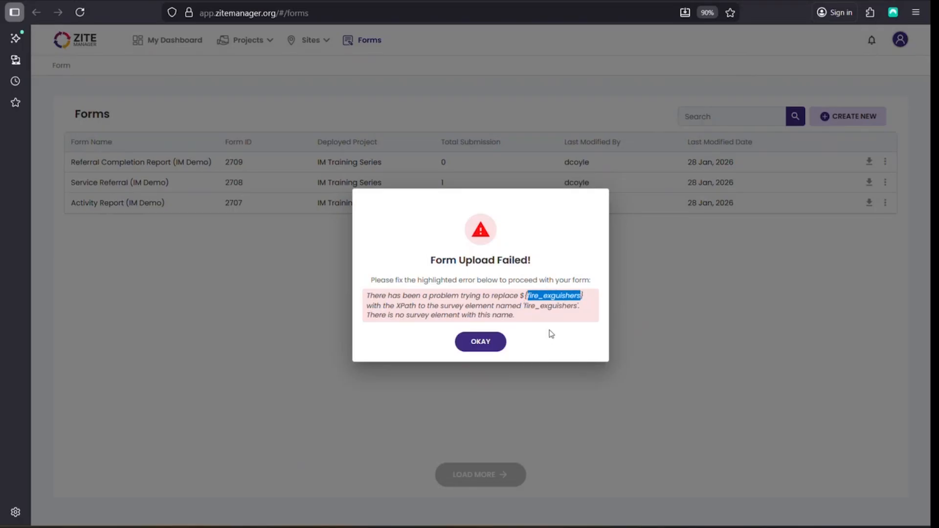
pyautogui.click(566, 308)
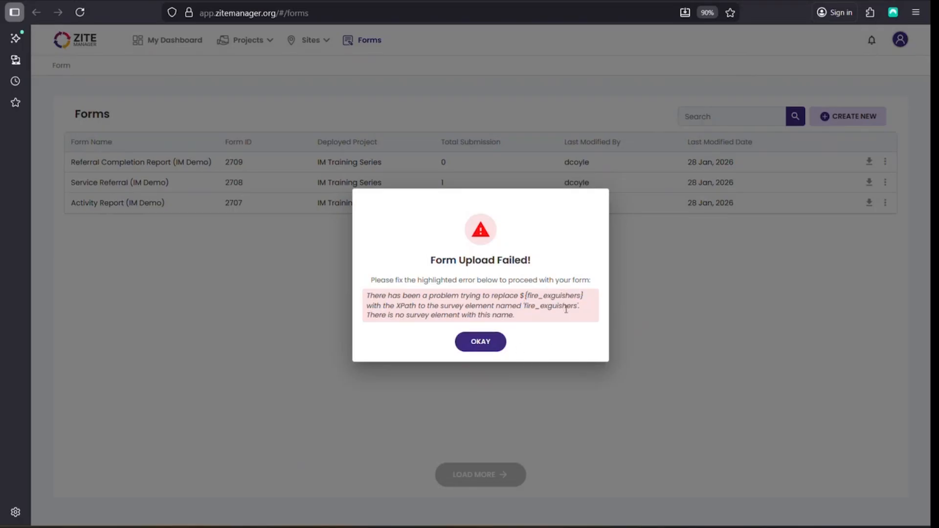
pyautogui.click(489, 345)
# Import the corrected file Monitoring Form.xlsx with the title "Monitoring Form (IM Demo)".
pyautogui.click(580, 269)
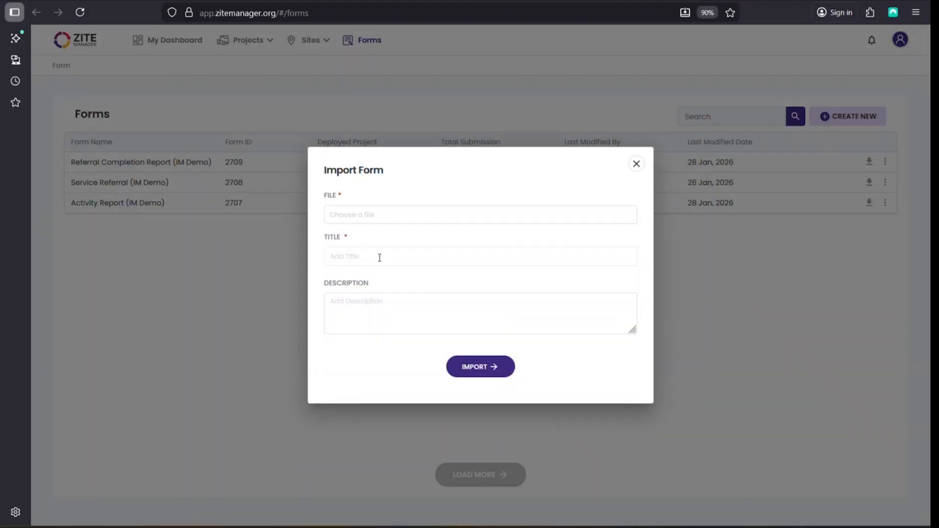
pyautogui.click(367, 215)
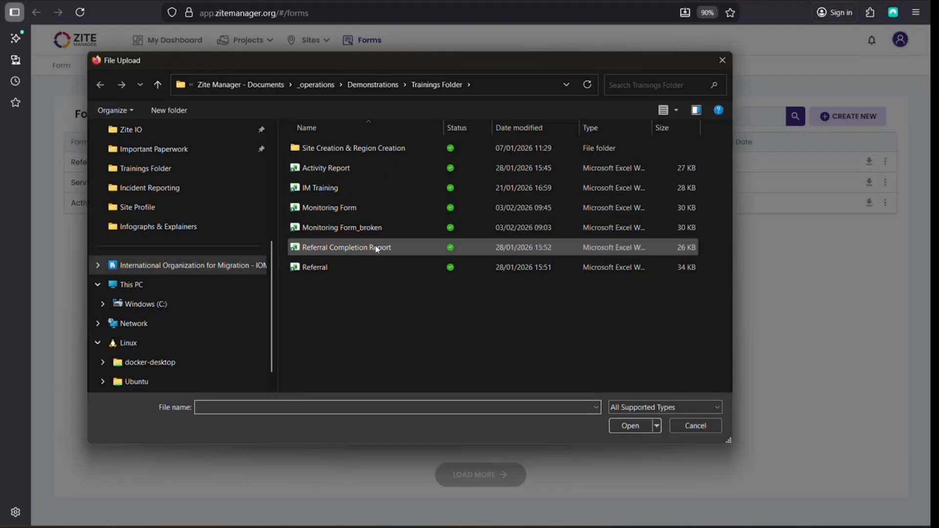
pyautogui.doubleClick(386, 209)
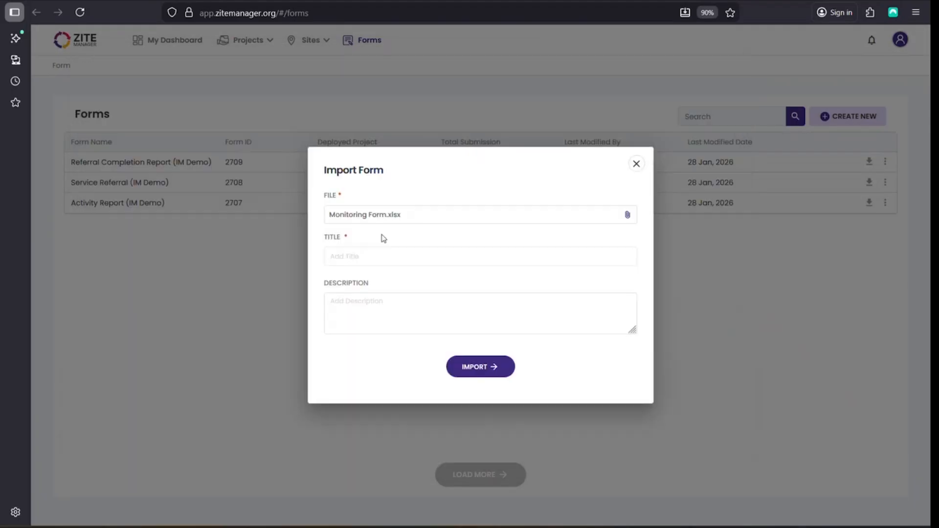
pyautogui.click(371, 259)
pyautogui.write('Monitoring Fo')
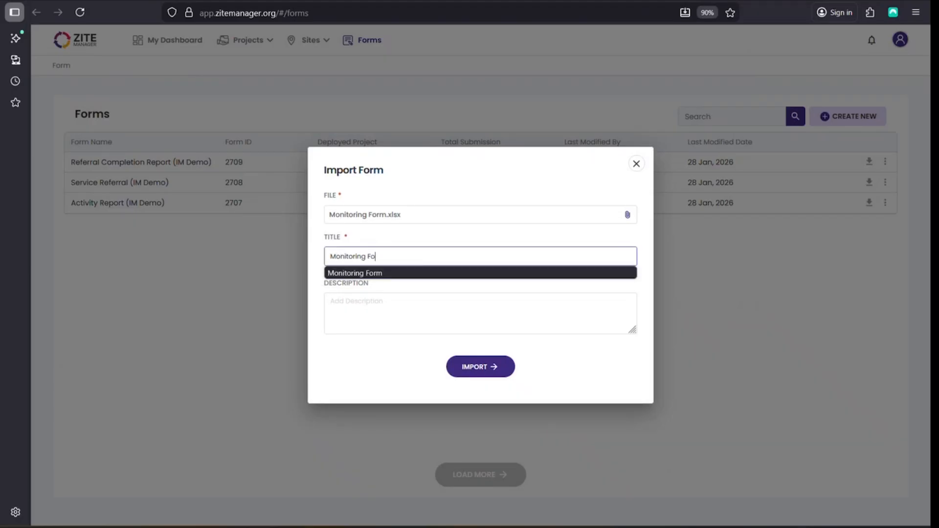
pyautogui.write('rm (IM Demo')
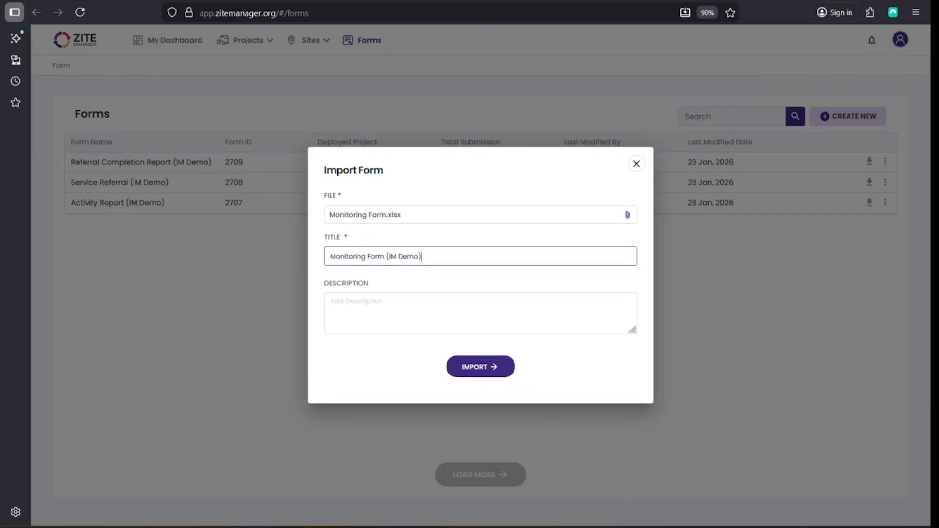
pyautogui.click(482, 367)
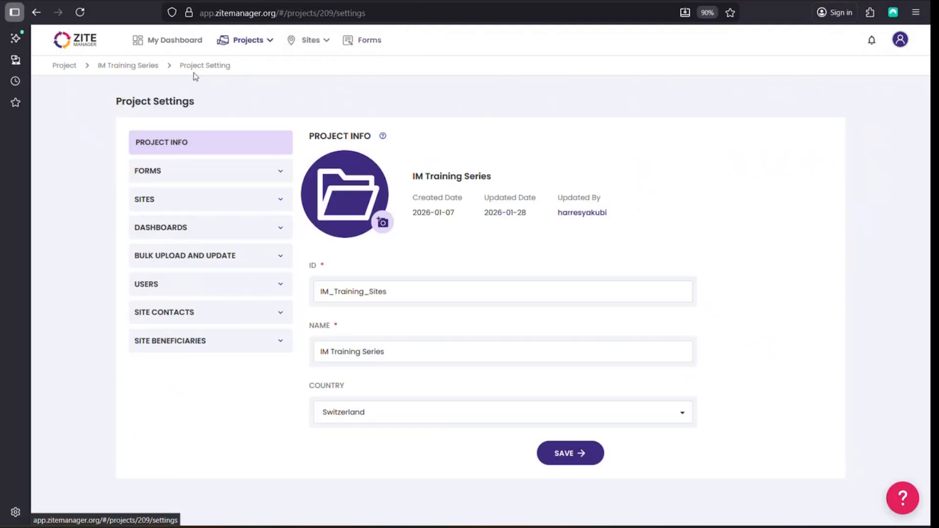
# Start a new general form assignment in the project's site forms settings and choose Monitoring Form (IM Demo).
pyautogui.click(200, 172)
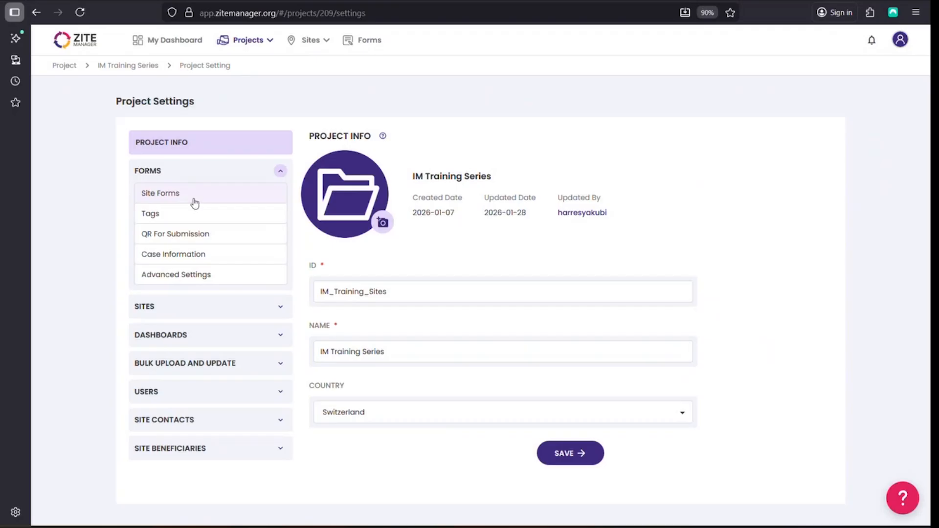
pyautogui.click(200, 203)
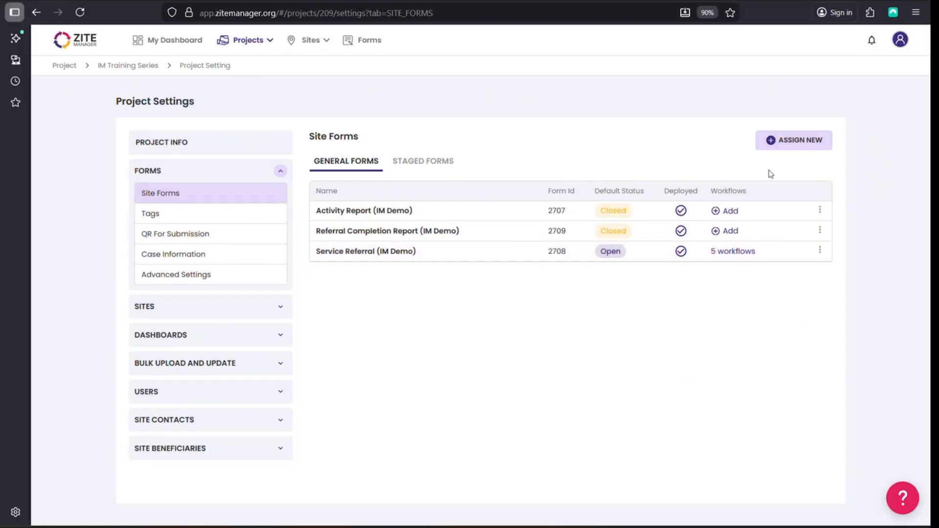
pyautogui.click(776, 144)
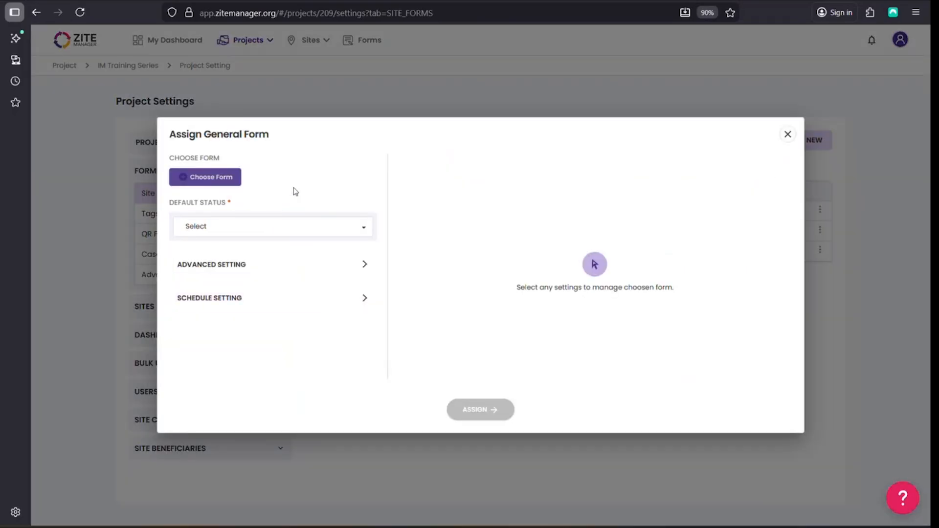
pyautogui.click(788, 135)
pyautogui.click(802, 142)
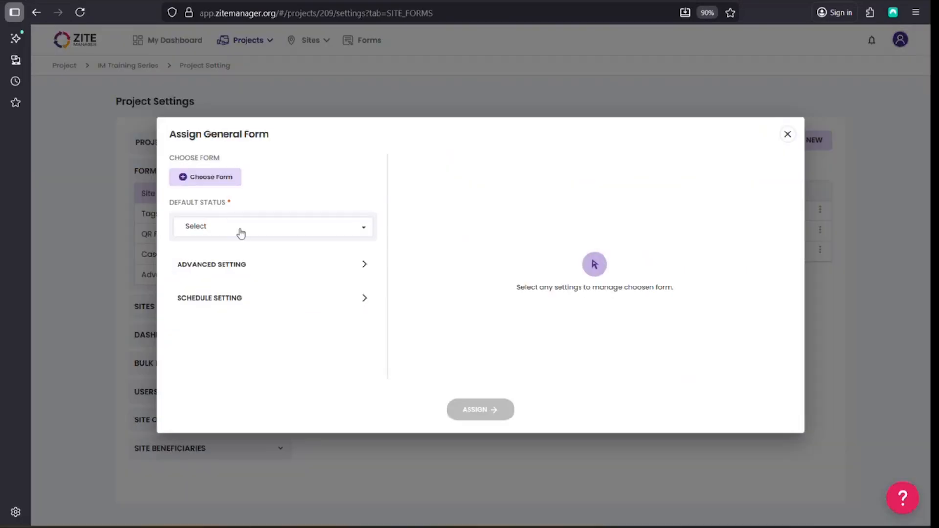
pyautogui.click(215, 176)
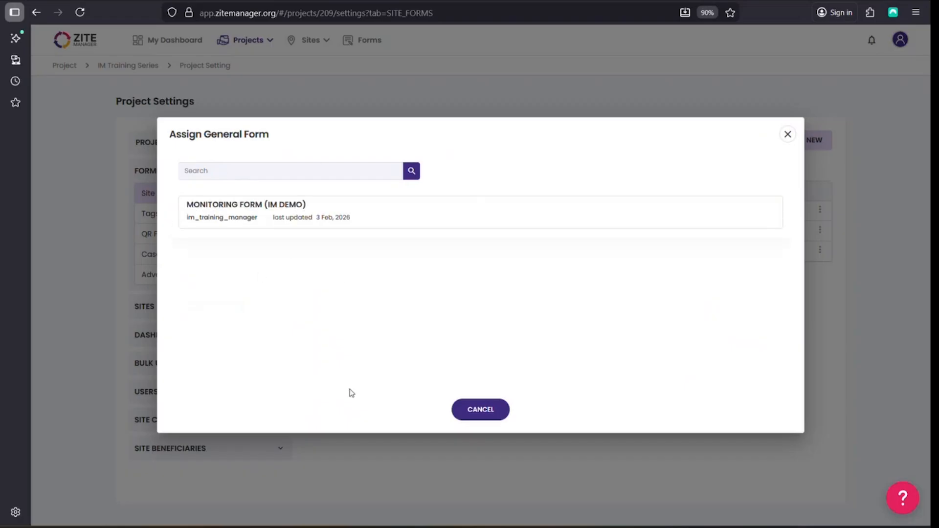
pyautogui.click(366, 208)
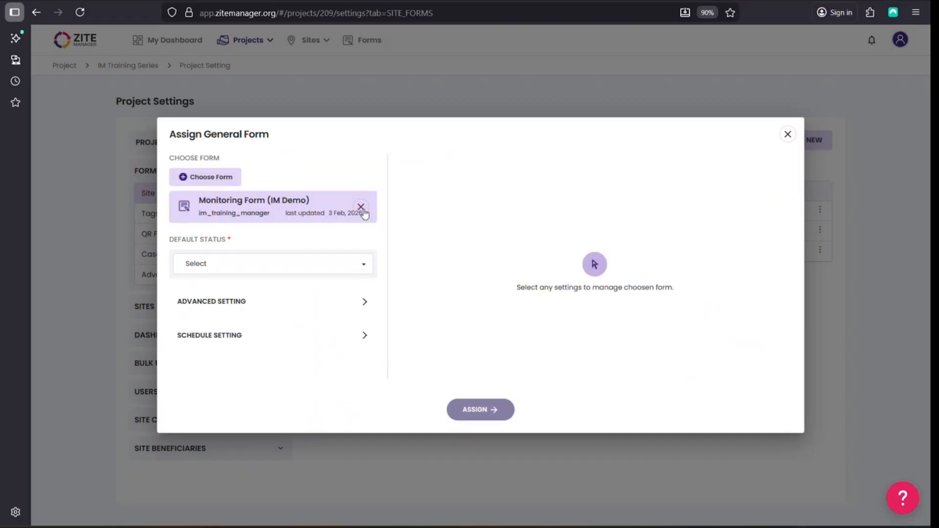
# Set the default status of the chosen form to Closed.
pyautogui.click(241, 267)
pyautogui.scroll(-1, 234, 369)
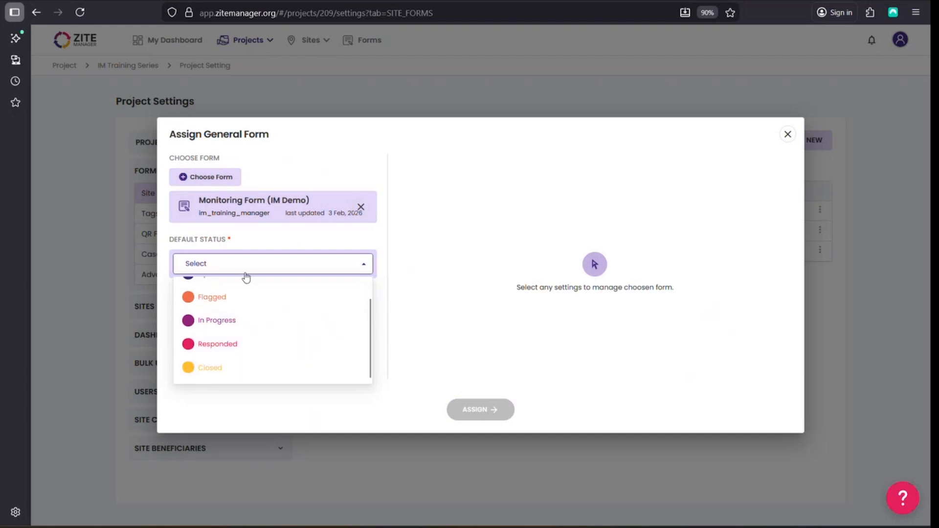
pyautogui.click(234, 368)
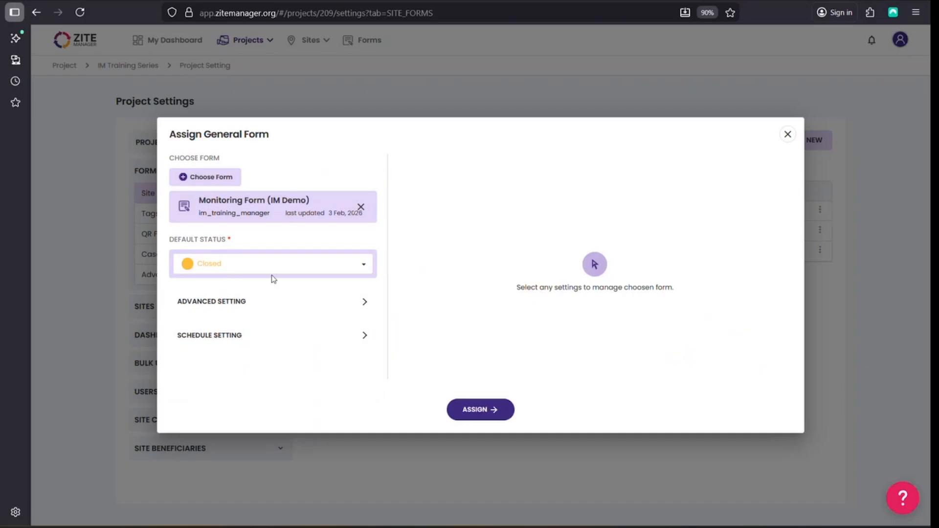
# Set the form display name to description in the advanced settings, review the schedule settings, and assign the form.
pyautogui.click(248, 309)
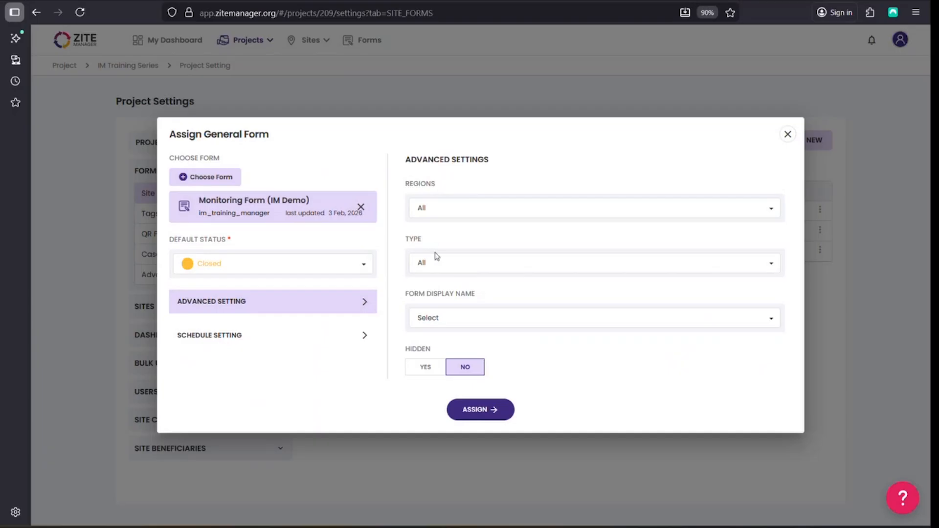
pyautogui.click(454, 324)
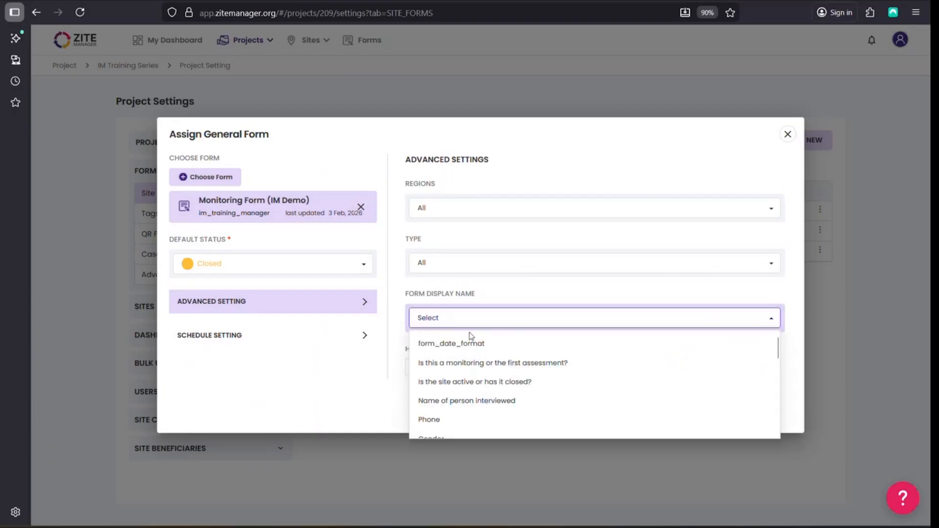
pyautogui.scroll(-5, 472, 352)
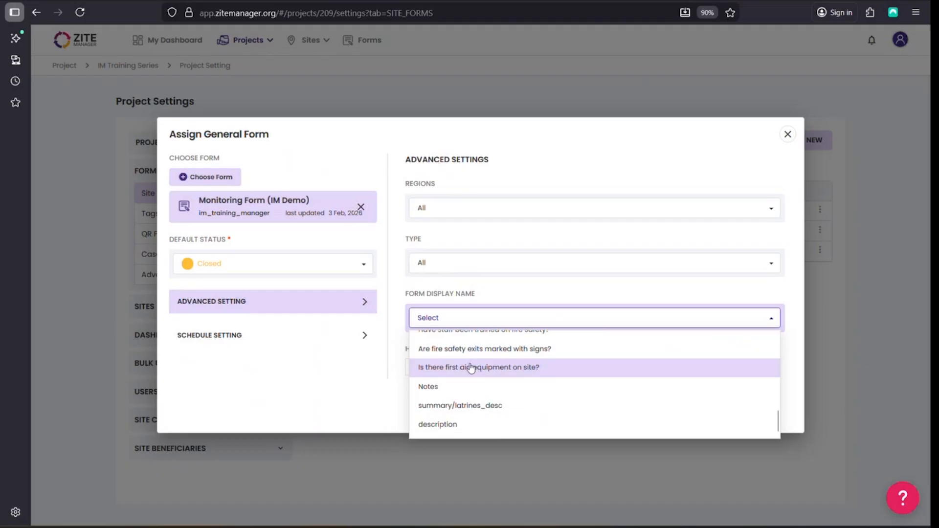
pyautogui.click(483, 431)
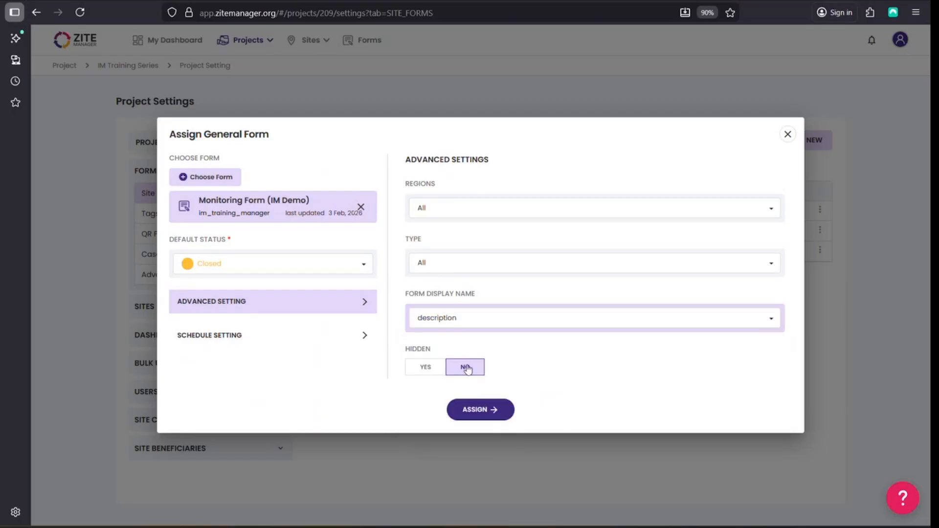
pyautogui.click(250, 342)
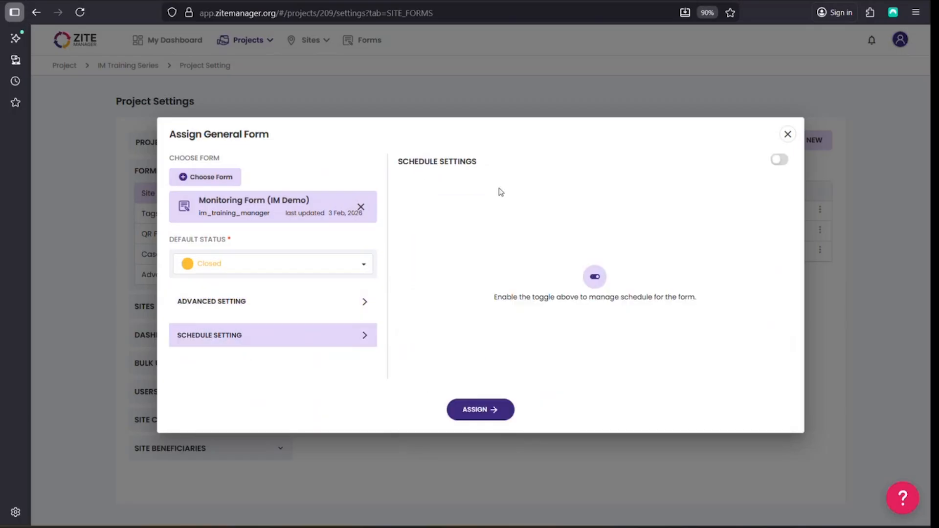
pyautogui.click(481, 410)
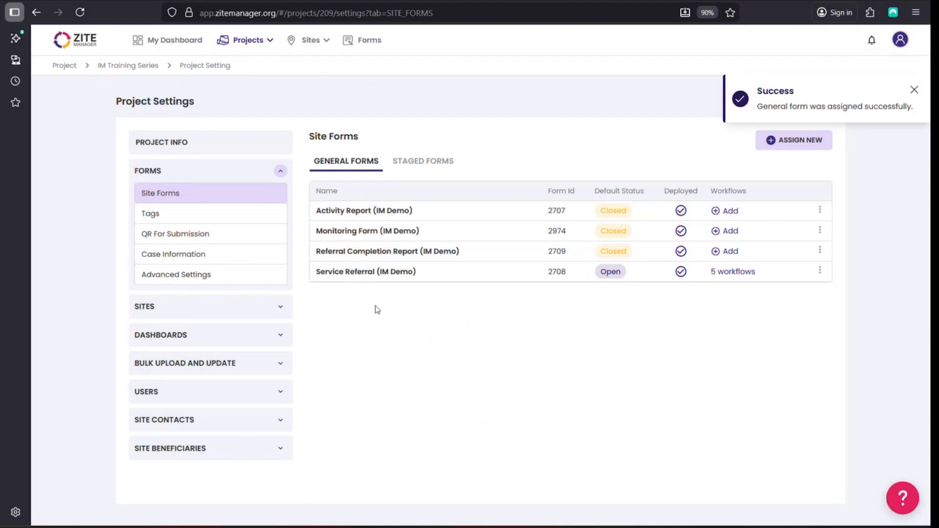
# In the Monitoring Form (IM Demo) summary fields, add Service Referral Date, Name Of Person Interviewed, Phone, Age and Gender.
pyautogui.click(824, 236)
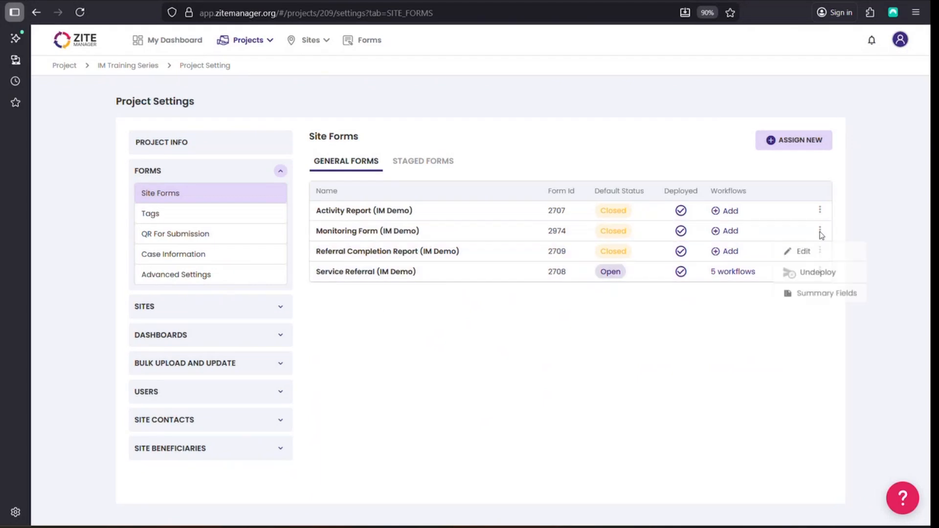
pyautogui.click(821, 301)
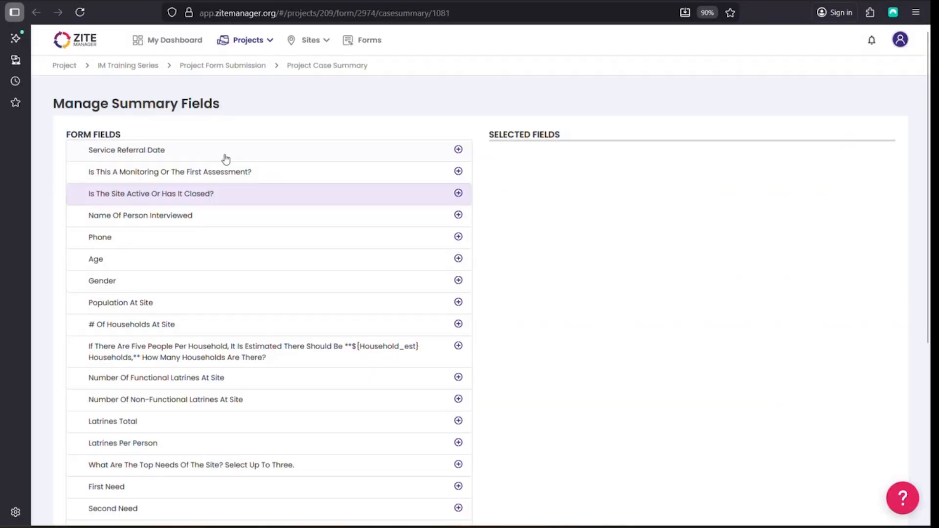
pyautogui.click(186, 156)
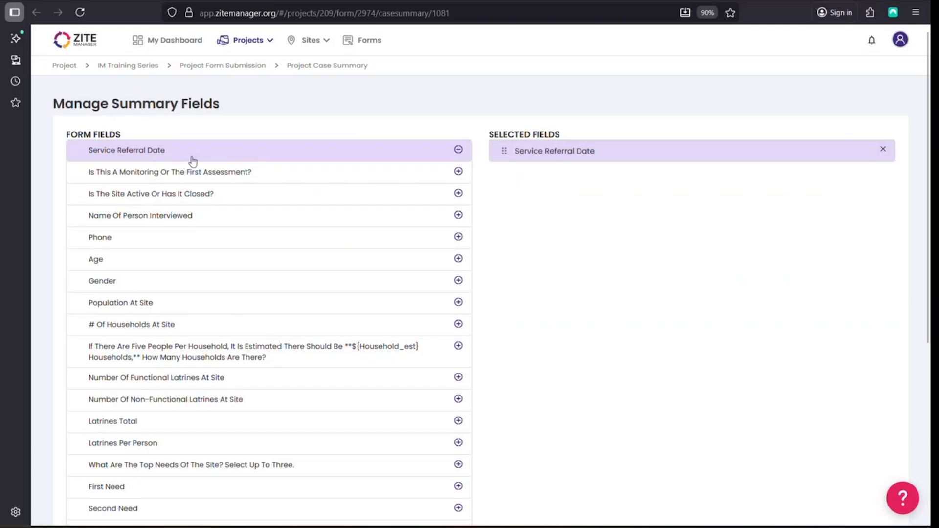
pyautogui.click(223, 221)
pyautogui.click(123, 239)
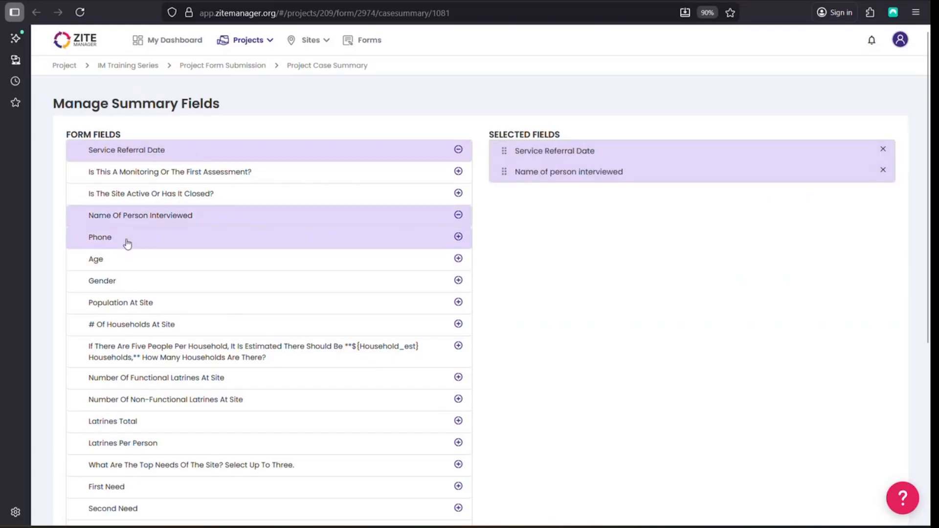
pyautogui.click(128, 269)
pyautogui.scroll(-5, 383, 285)
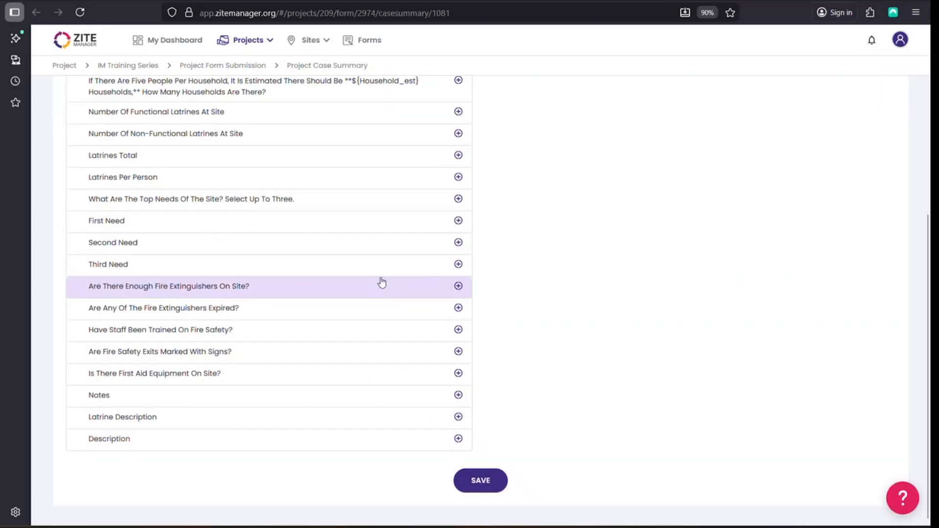
pyautogui.scroll(4, 230, 224)
pyautogui.click(182, 192)
# Add Notes and the top needs of the site question to the summary fields, placing the needs question above Notes.
pyautogui.scroll(-4, 312, 274)
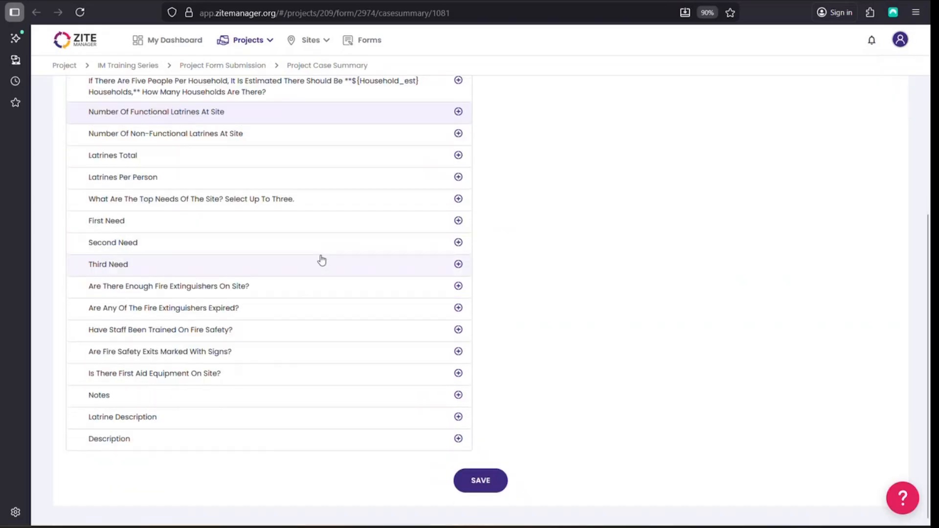
pyautogui.click(128, 406)
pyautogui.scroll(2, 509, 371)
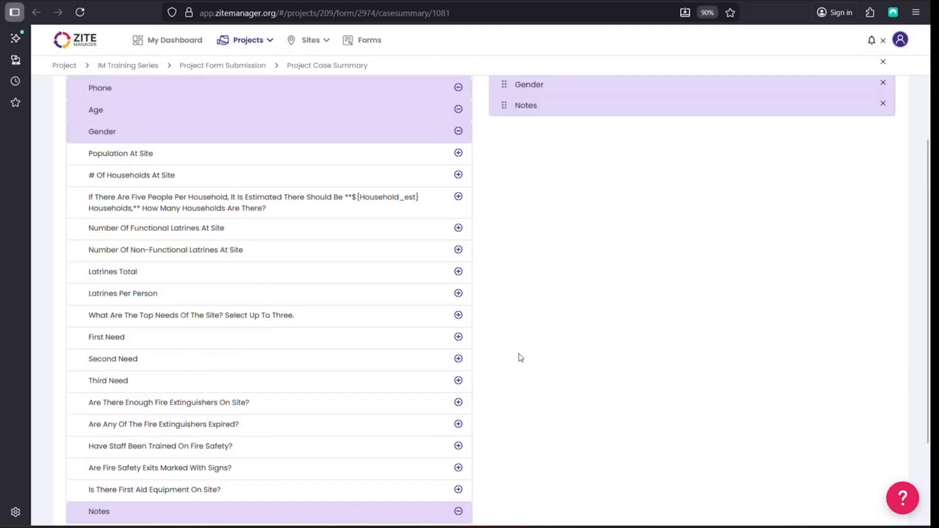
pyautogui.click(458, 316)
pyautogui.scroll(3, 458, 315)
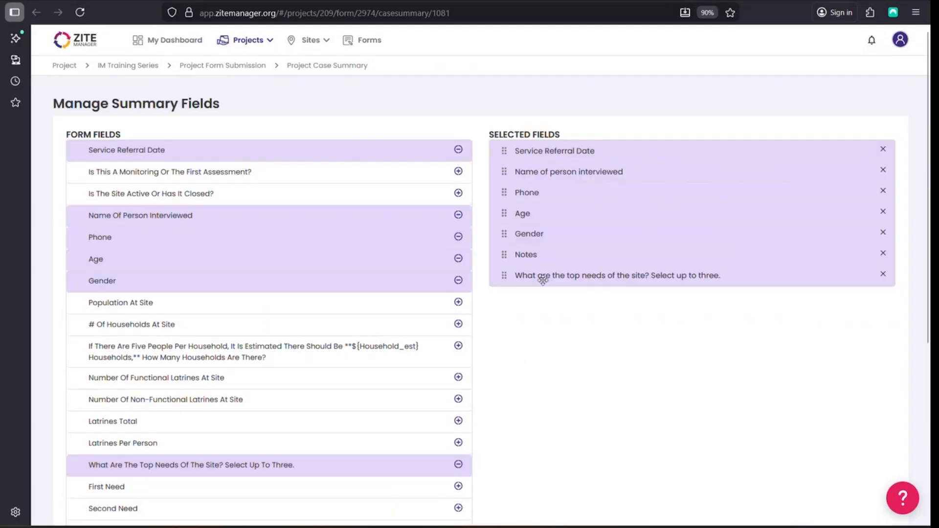
pyautogui.moveTo(500, 279); pyautogui.dragTo(507, 254)
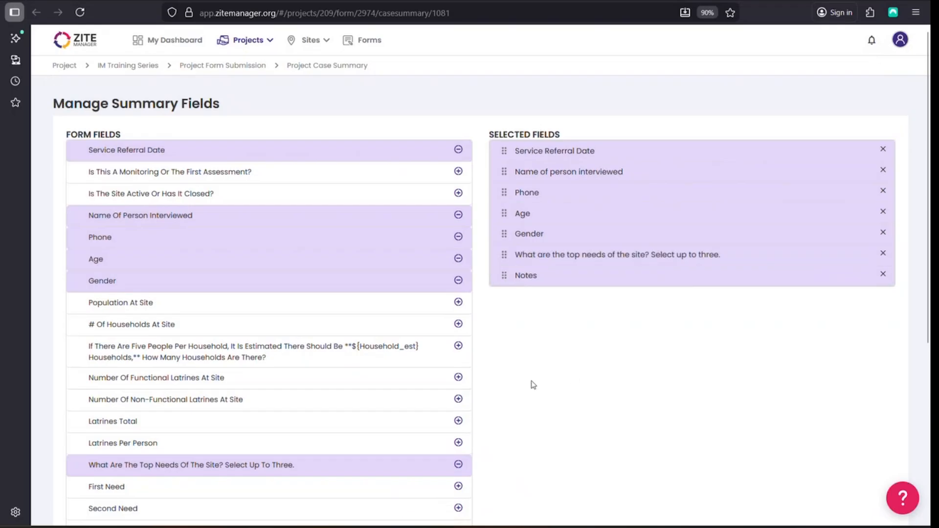
# Review the selected summary fields of the monitoring form and save them.
pyautogui.scroll(-5, 535, 373)
pyautogui.scroll(5, 533, 365)
pyautogui.scroll(-5, 536, 366)
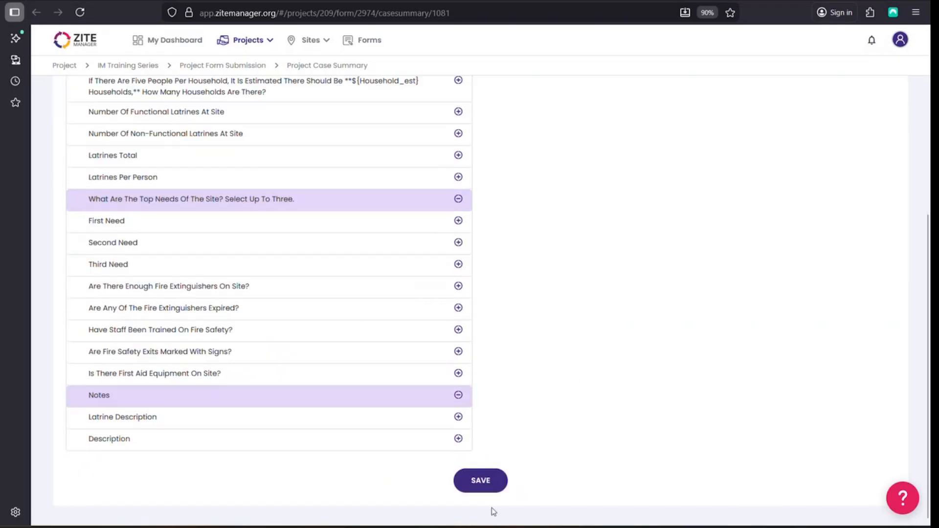
pyautogui.click(479, 484)
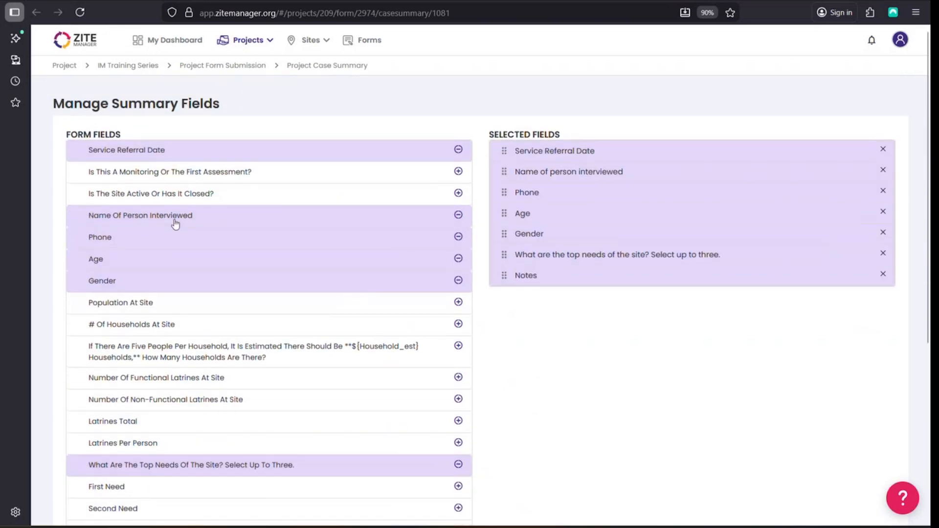
pyautogui.scroll(-5, 514, 357)
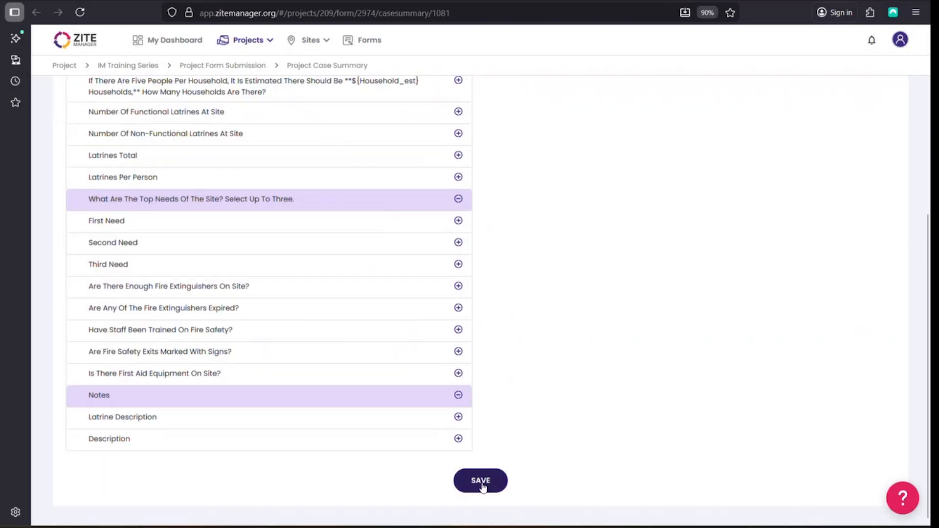
pyautogui.click(482, 484)
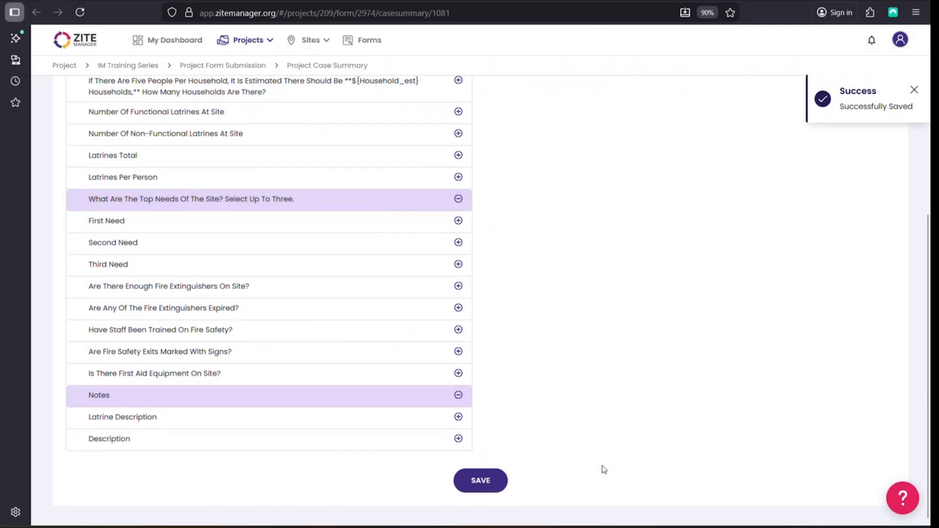
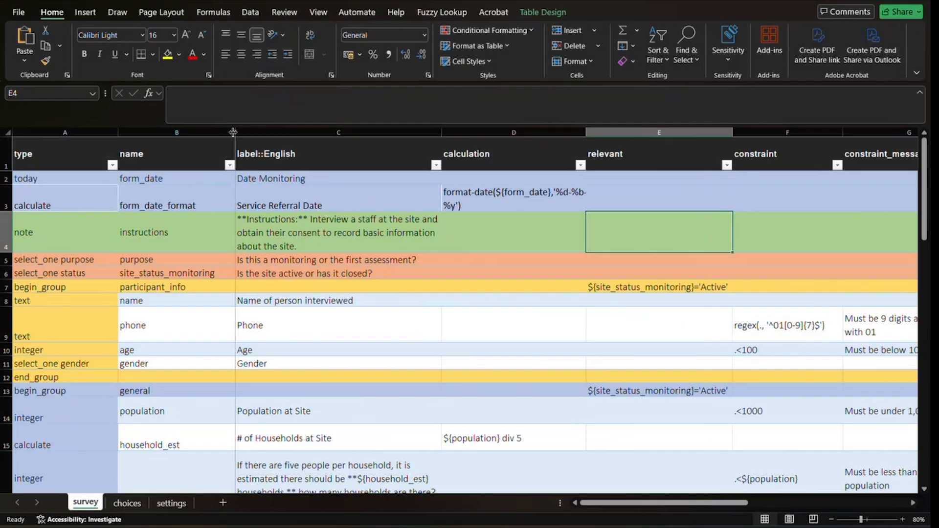
# Switch to the form's survey sheet in Excel, slightly narrow the name column and look over the questions.
pyautogui.moveTo(235, 133); pyautogui.dragTo(227, 133)
pyautogui.scroll(-4, 289, 291)
pyautogui.scroll(4, 289, 292)
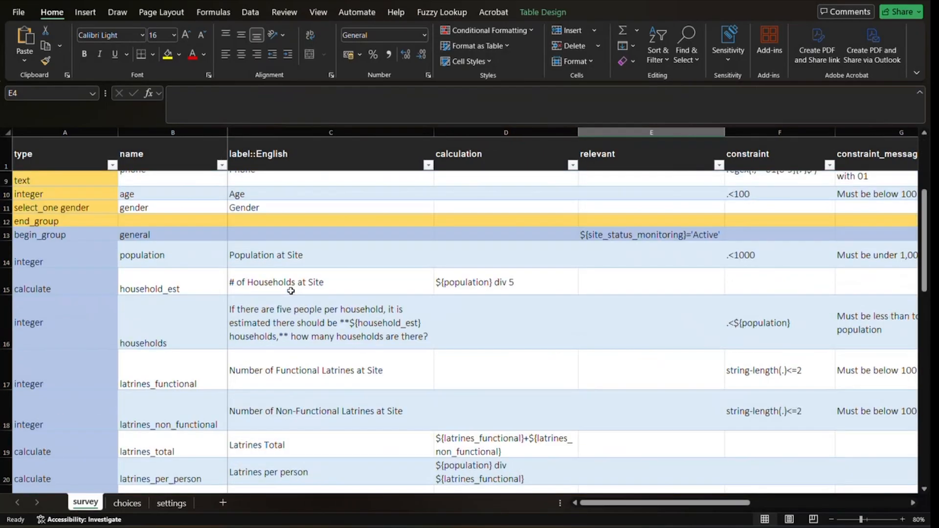
pyautogui.scroll(-4, 319, 319)
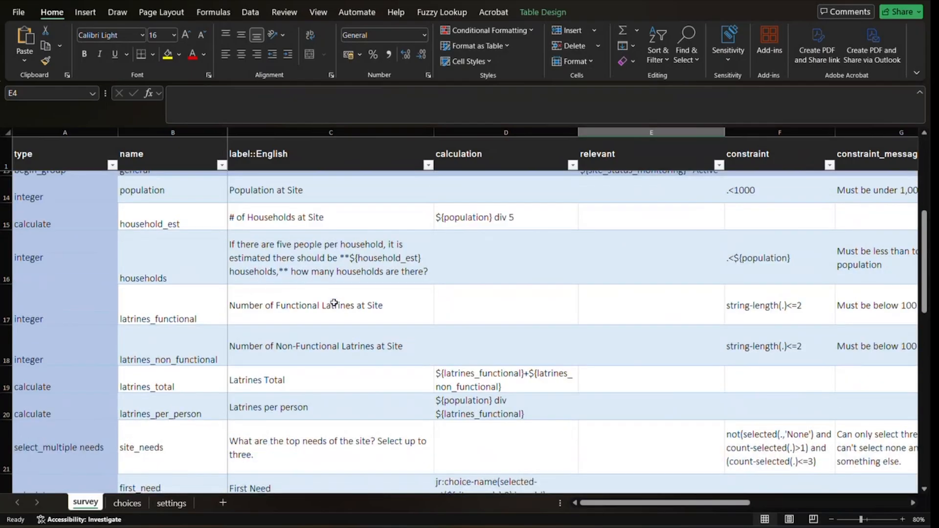
pyautogui.scroll(4, 335, 301)
pyautogui.scroll(1, 334, 302)
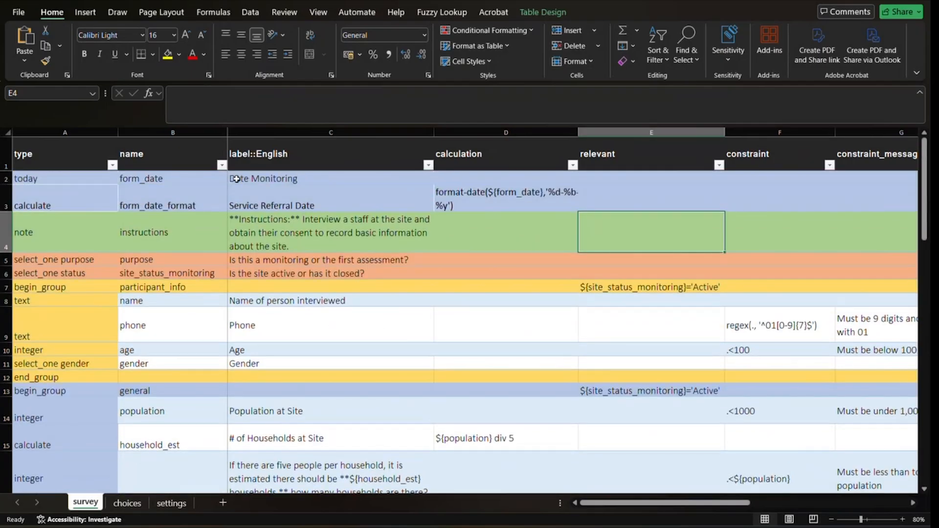
# Examine the constraint, constraint message, required, appearance and choice filter columns of the survey sheet.
pyautogui.moveTo(647, 504); pyautogui.dragTo(768, 503)
pyautogui.moveTo(306, 191); pyautogui.dragTo(309, 397)
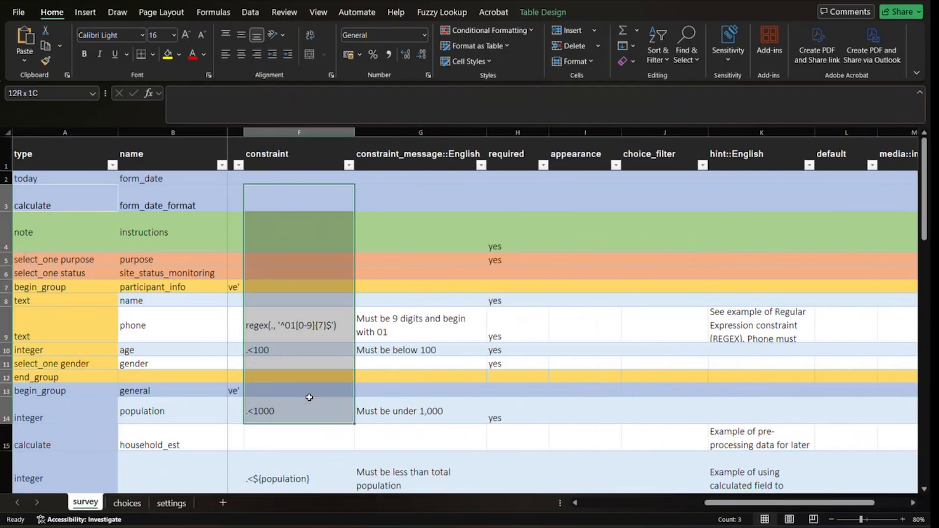
pyautogui.click(557, 235)
pyautogui.scroll(-3, 549, 201)
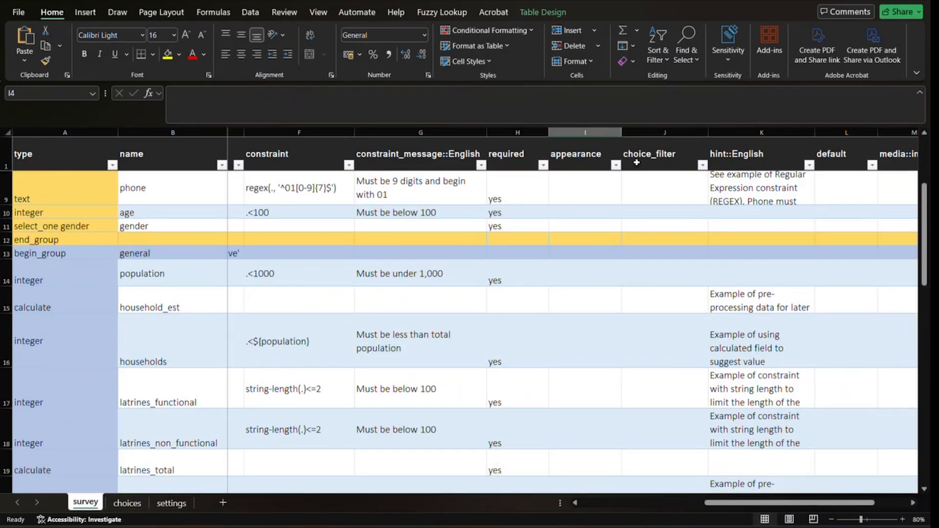
pyautogui.scroll(3, 321, 241)
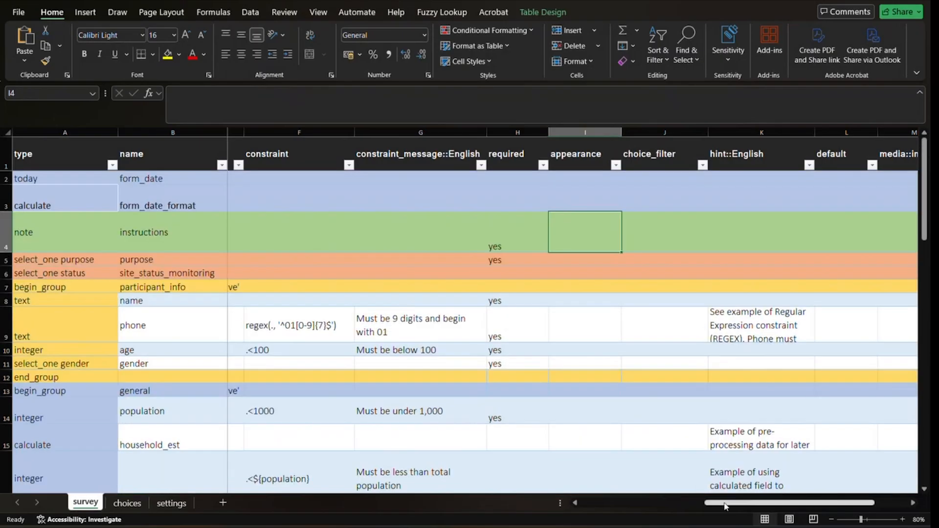
pyautogui.moveTo(726, 506); pyautogui.dragTo(601, 504)
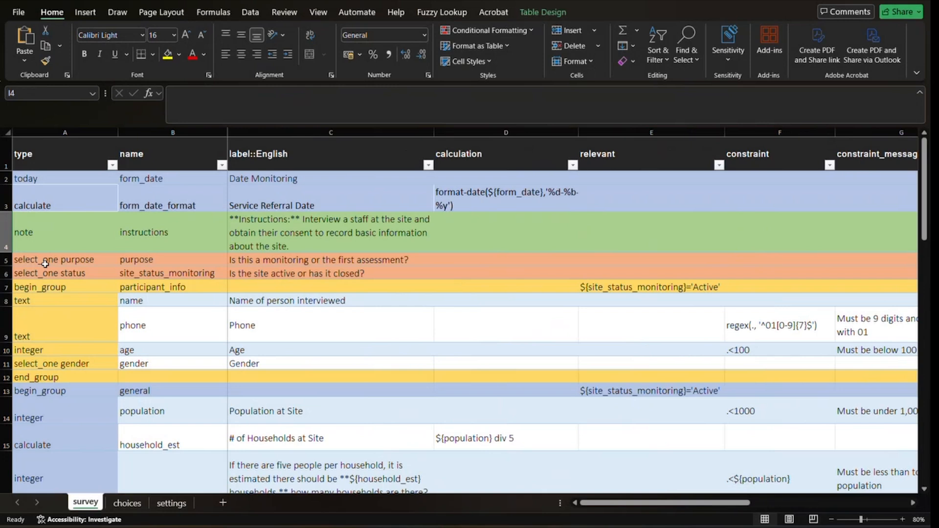
# Examine the participant_info group from begin_group to end_group, including the name and label of its phone question.
pyautogui.moveTo(67, 289); pyautogui.dragTo(73, 378)
pyautogui.scroll(-2, 478, 333)
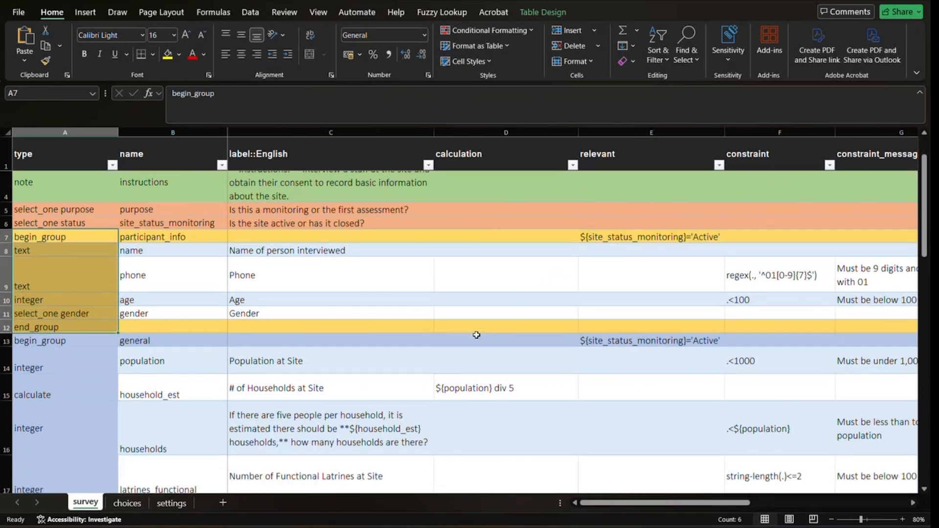
pyautogui.scroll(1, 174, 339)
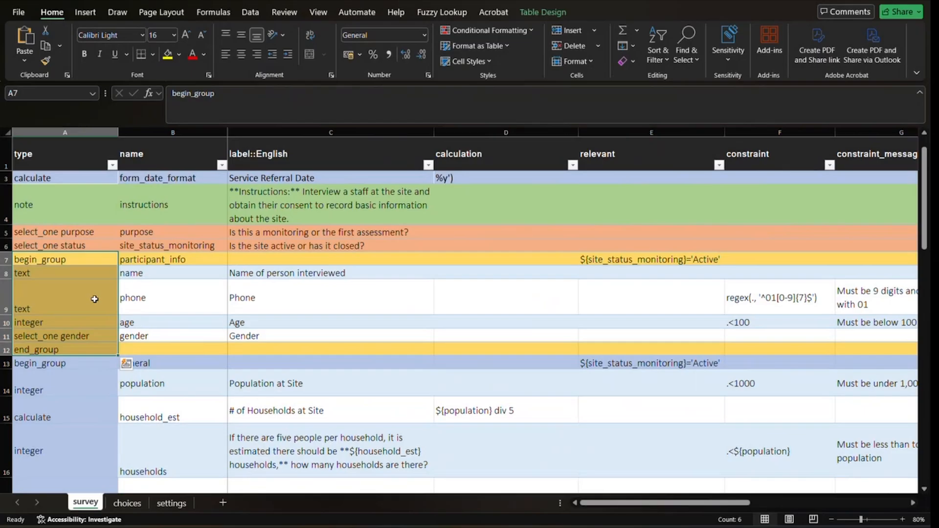
pyautogui.scroll(1, 94, 299)
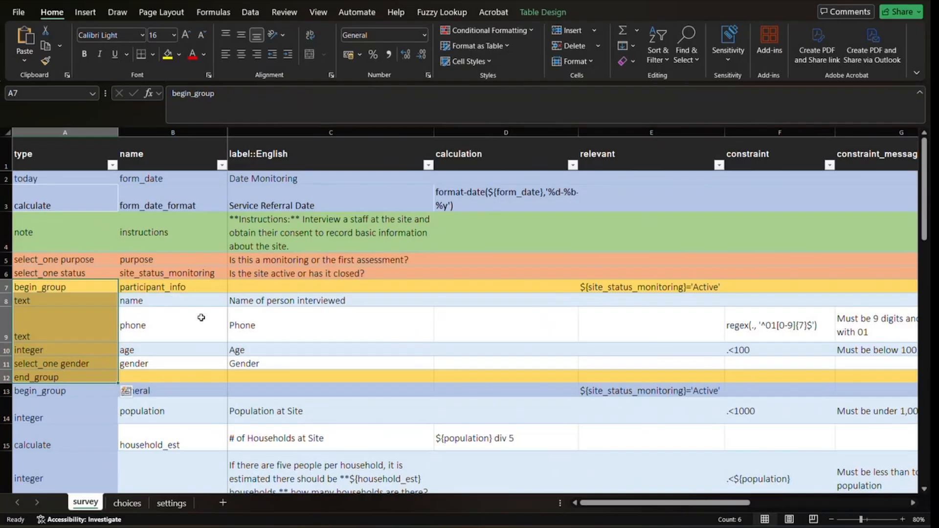
pyautogui.click(183, 317)
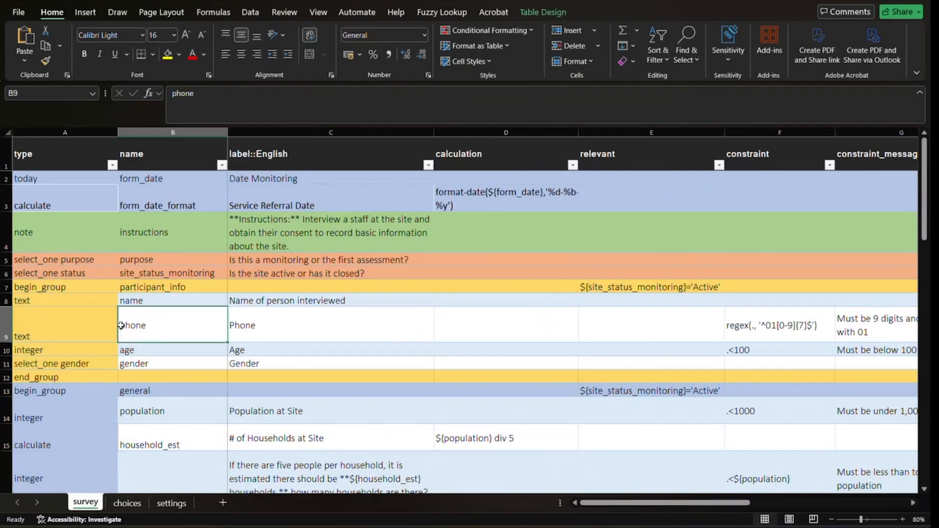
pyautogui.moveTo(132, 323); pyautogui.dragTo(334, 340)
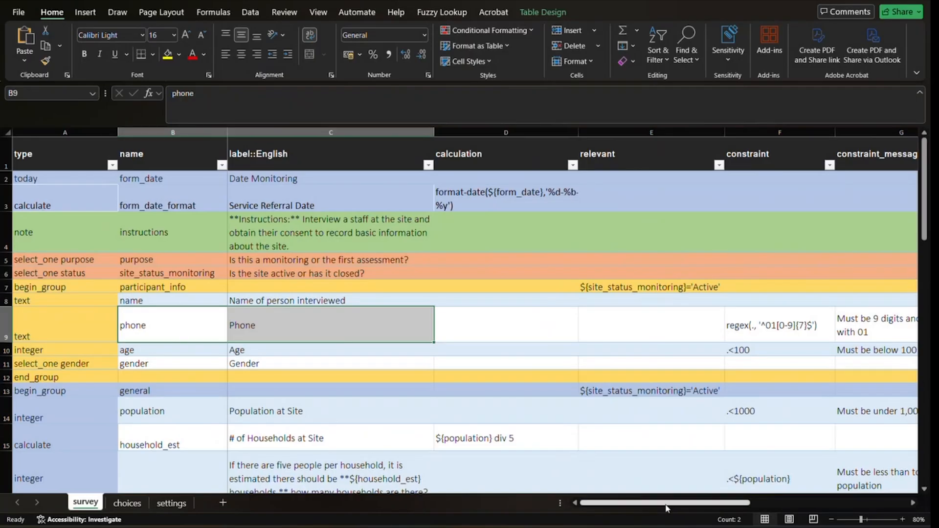
# Look through the general group's population, household, latrine and site needs questions and their calculations.
pyautogui.scroll(-1, 280, 347)
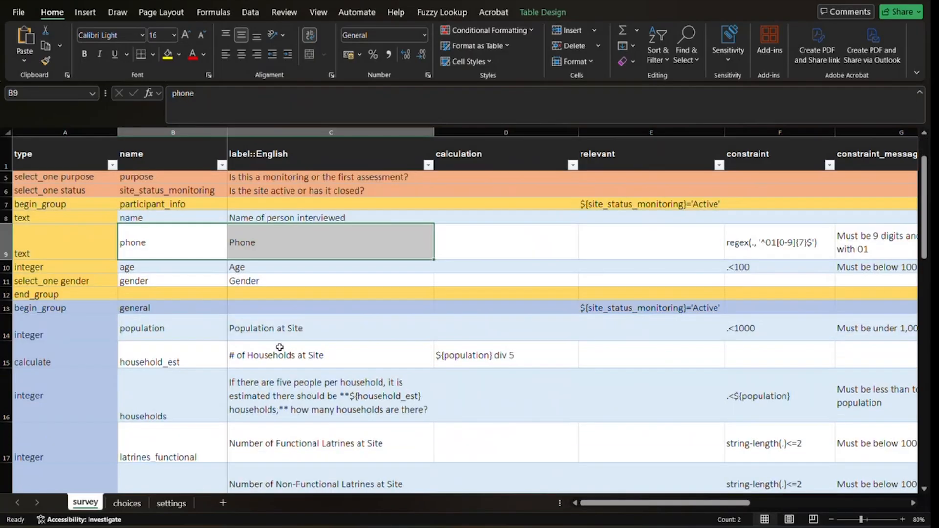
pyautogui.scroll(-4, 279, 347)
pyautogui.scroll(1, 284, 368)
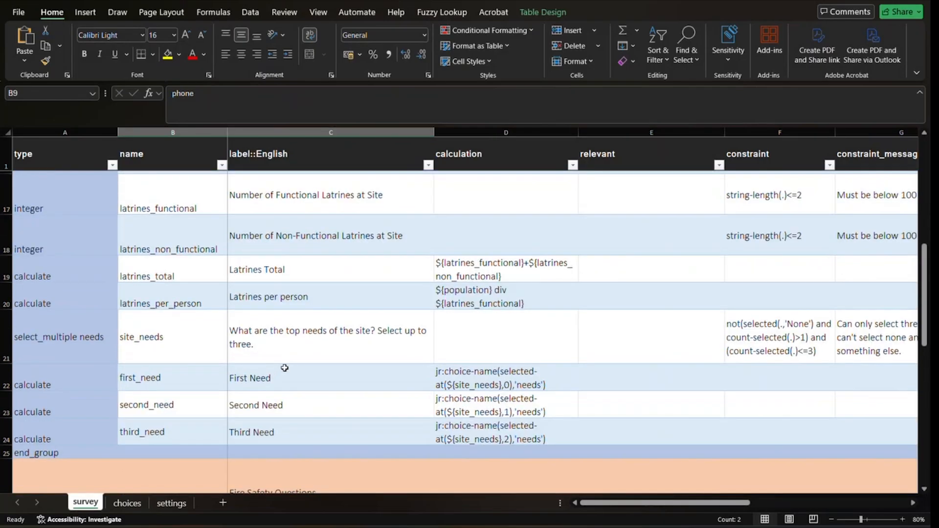
pyautogui.scroll(5, 284, 368)
pyautogui.scroll(-4, 296, 400)
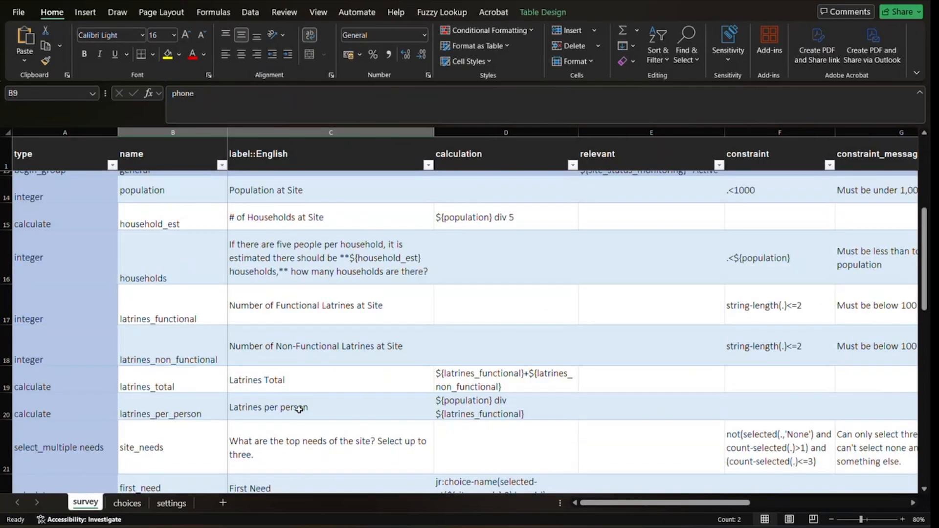
pyautogui.scroll(4, 299, 408)
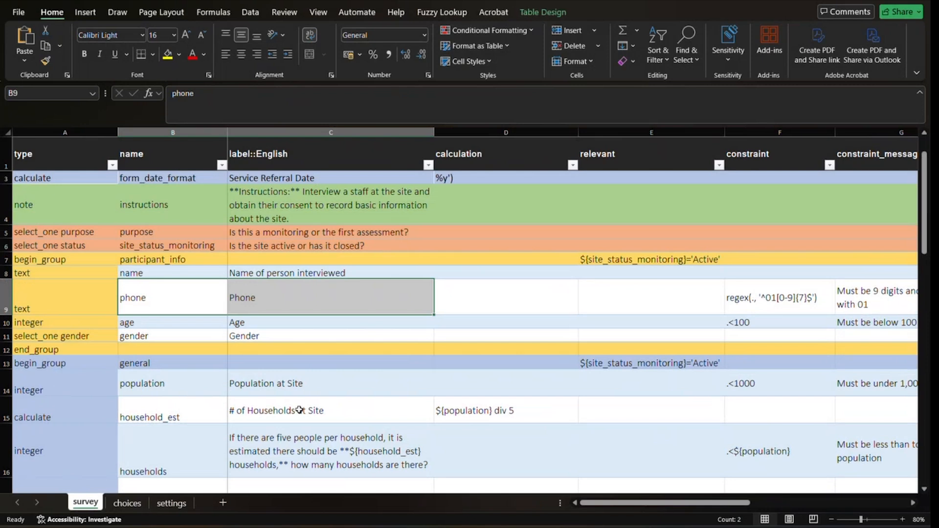
pyautogui.scroll(-2, 298, 406)
pyautogui.scroll(-2, 291, 391)
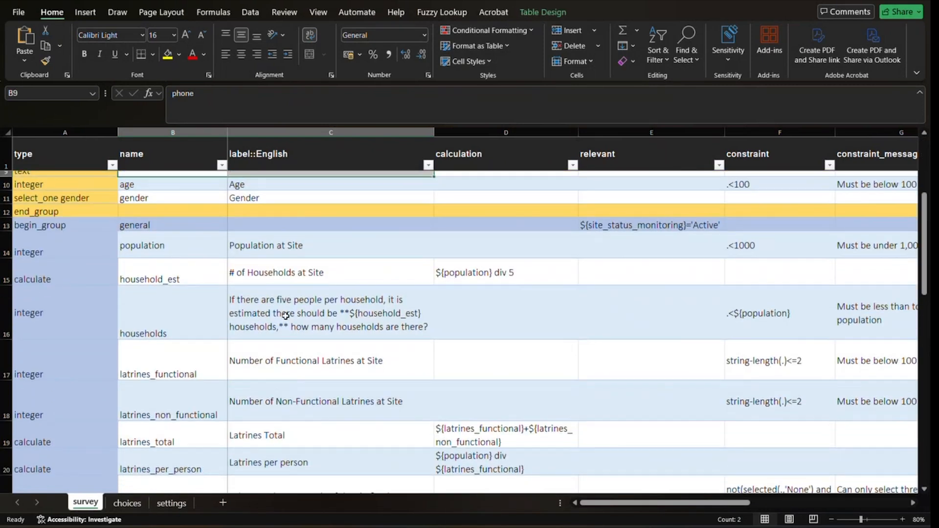
pyautogui.scroll(-1, 283, 280)
pyautogui.scroll(-2, 261, 323)
pyautogui.scroll(5, 240, 308)
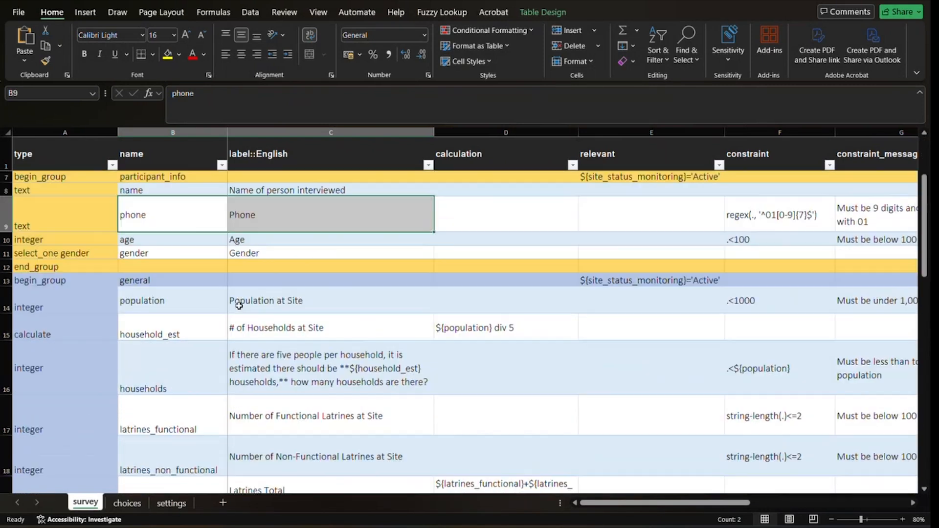
# Examine the general group's opening row with its relevance condition, and review the questions down to the fire safety group.
pyautogui.click(52, 278)
pyautogui.moveTo(52, 278); pyautogui.dragTo(579, 279)
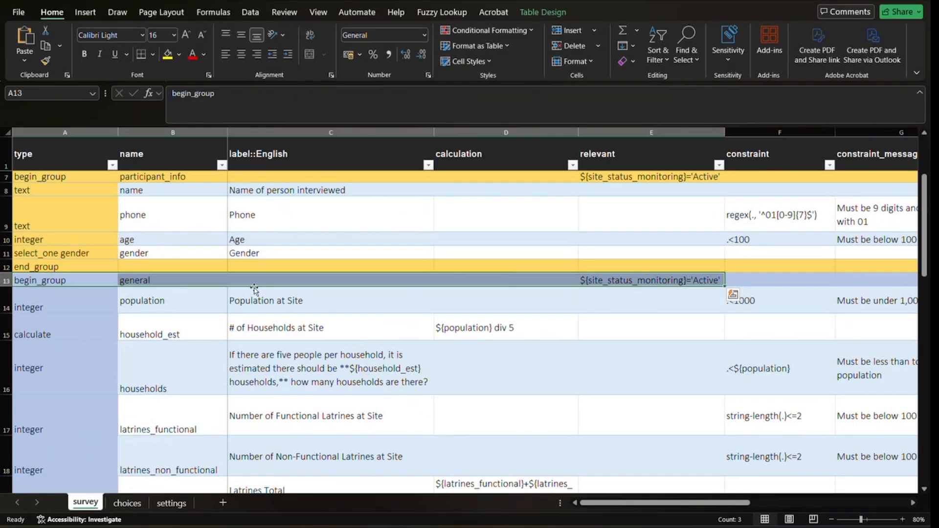
pyautogui.scroll(-3, 321, 312)
pyautogui.scroll(-1, 320, 312)
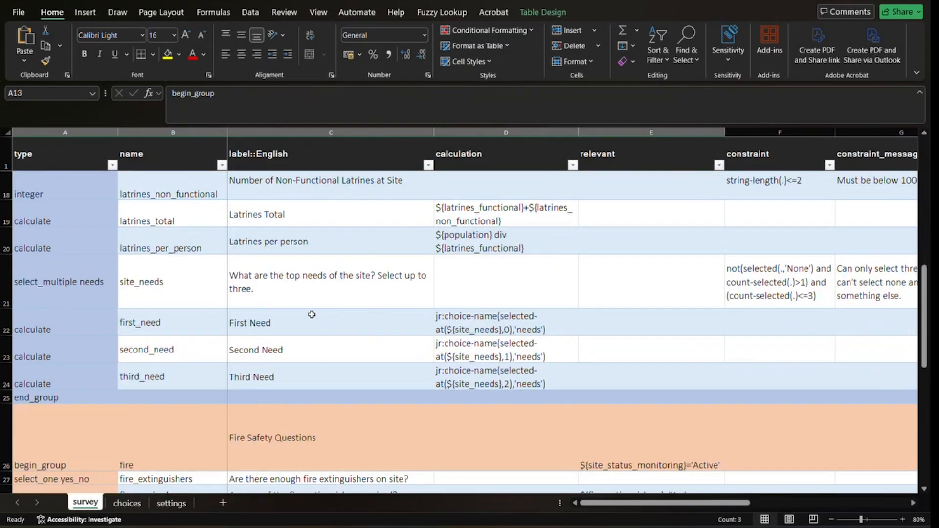
pyautogui.scroll(-2, 313, 316)
pyautogui.scroll(-1, 311, 315)
pyautogui.scroll(1, 310, 317)
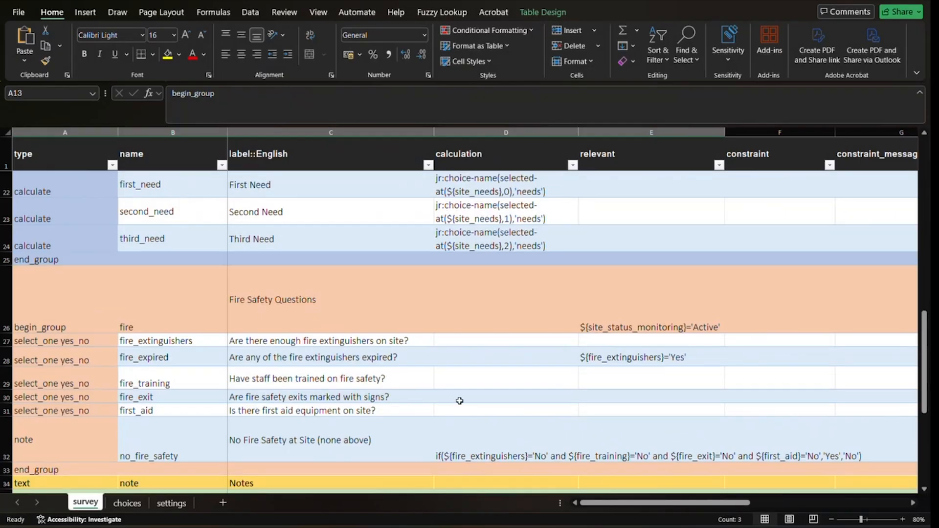
# Wrap the text of the no_fire_safety calculation and widen the calculation column slightly.
pyautogui.click(494, 449)
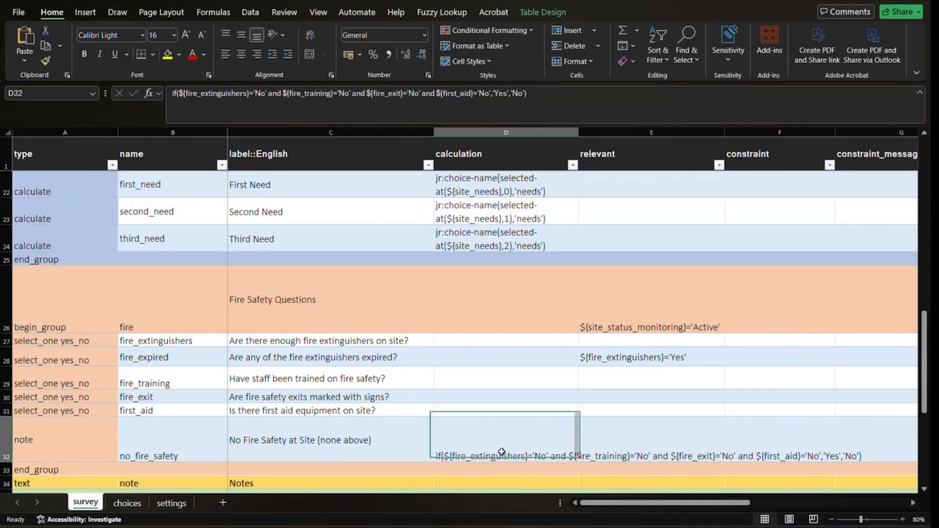
pyautogui.click(310, 35)
pyautogui.moveTo(565, 139); pyautogui.dragTo(589, 138)
# Examine the summary group's title, its rows through end_group, and the labels of the Interviewed, Population and Households notes.
pyautogui.scroll(-3, 437, 298)
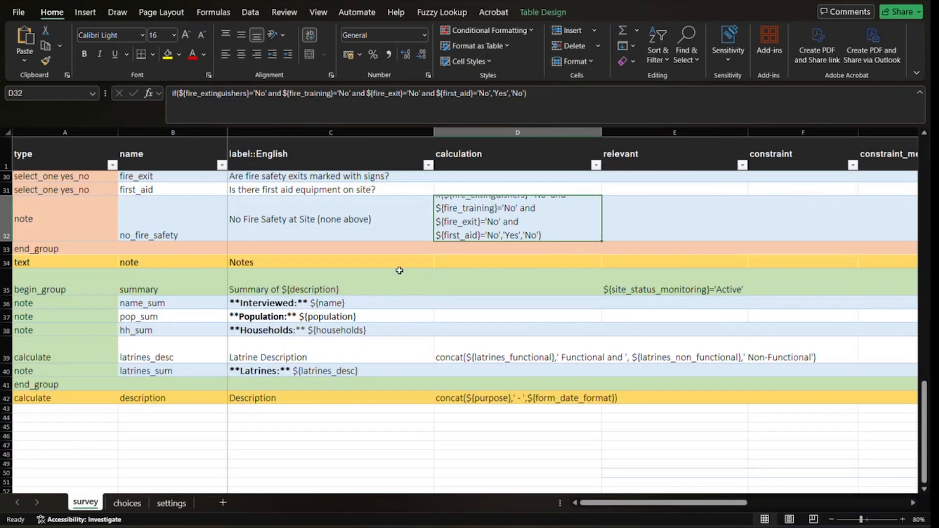
pyautogui.click(327, 284)
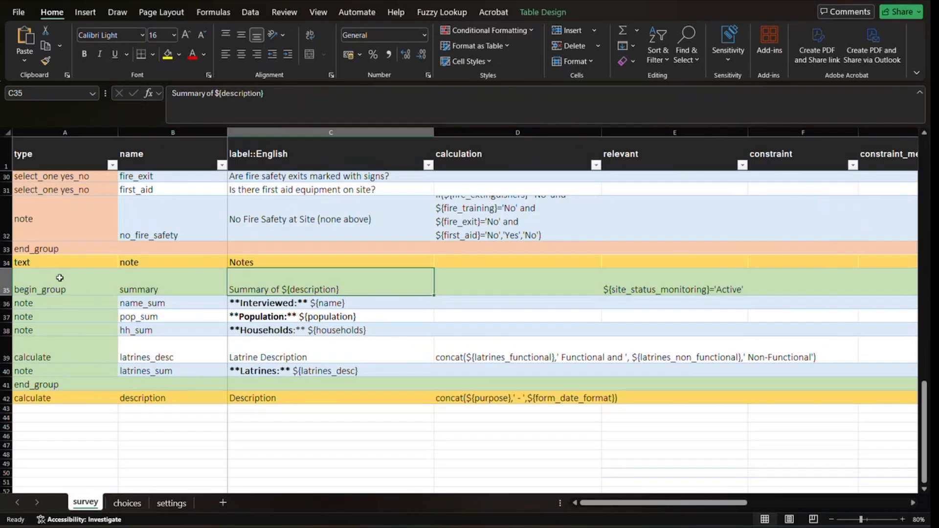
pyautogui.moveTo(59, 278); pyautogui.dragTo(171, 383)
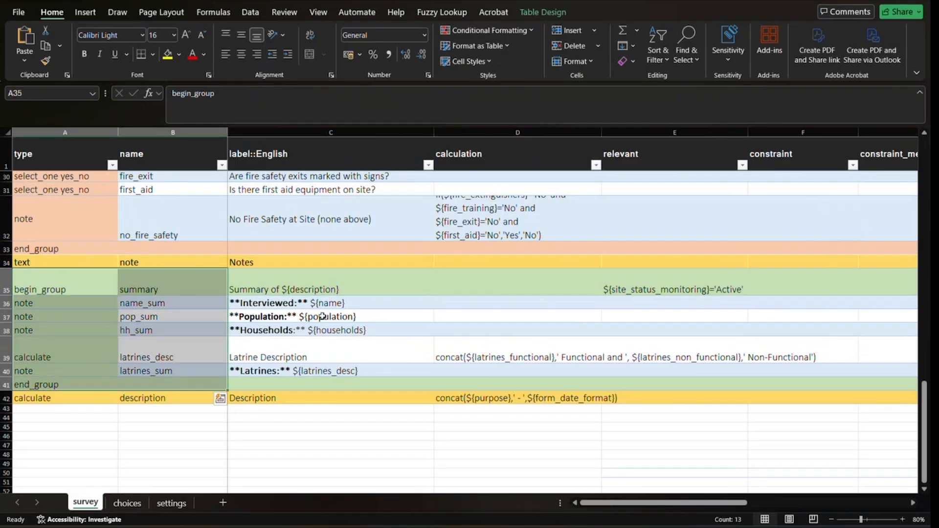
pyautogui.moveTo(311, 300); pyautogui.dragTo(311, 330)
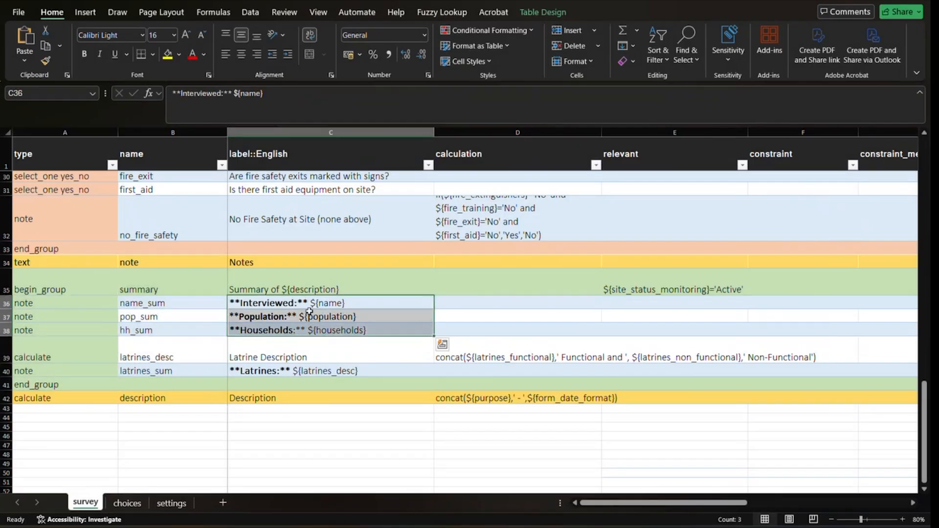
# Examine the summary group's Households and Latrines note labels, its name and label cells, and the latrines_desc calculate row.
pyautogui.click(309, 313)
pyautogui.click(301, 330)
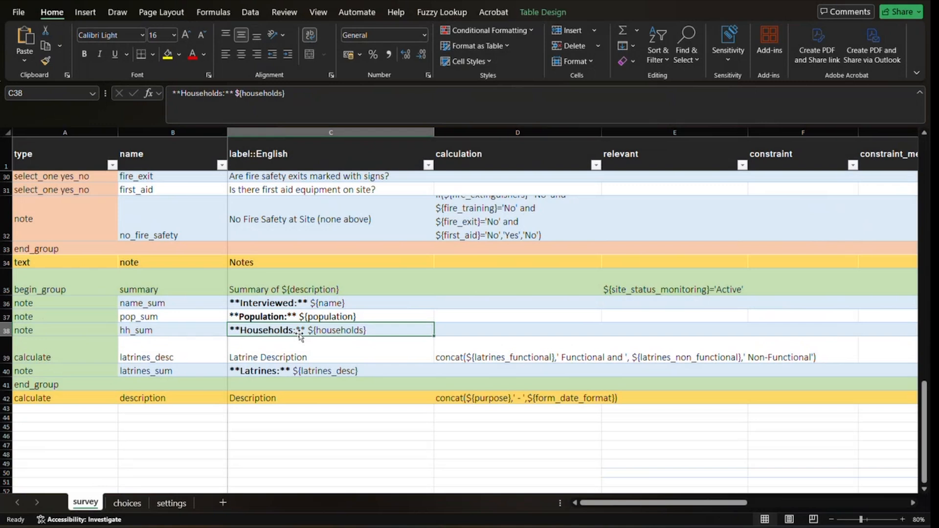
pyautogui.click(299, 373)
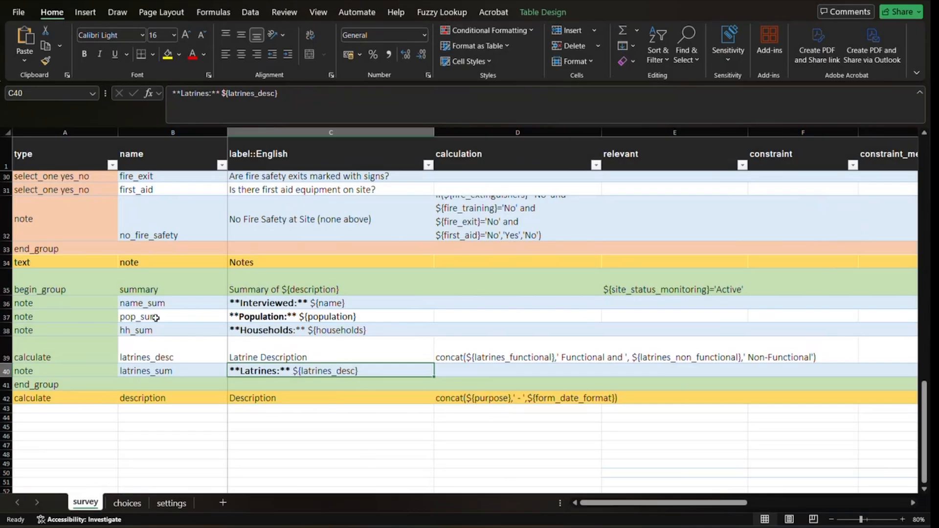
pyautogui.moveTo(156, 306); pyautogui.dragTo(287, 370)
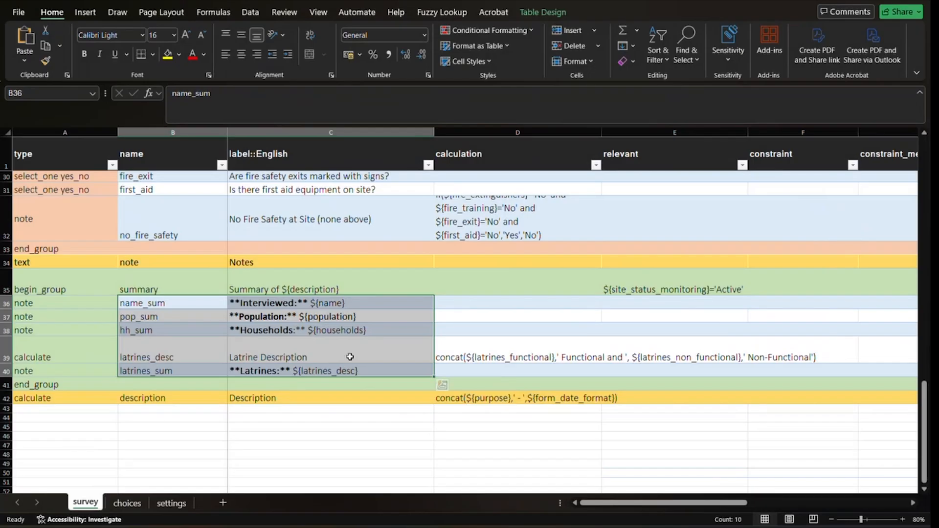
pyautogui.click(339, 452)
pyautogui.moveTo(63, 352); pyautogui.dragTo(335, 340)
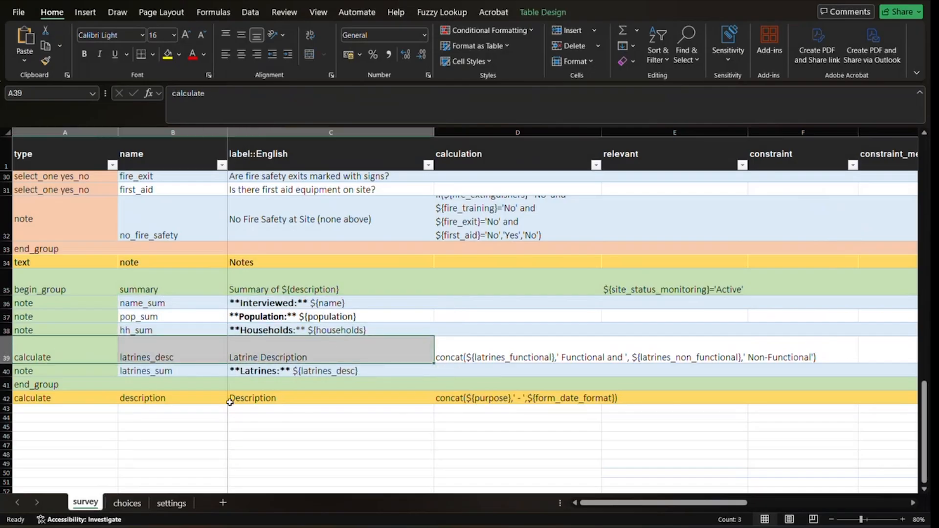
pyautogui.click(298, 436)
# Examine the description row's concat calculation and check the purpose options in the choices sheet.
pyautogui.moveTo(171, 398); pyautogui.dragTo(466, 398)
pyautogui.click(467, 430)
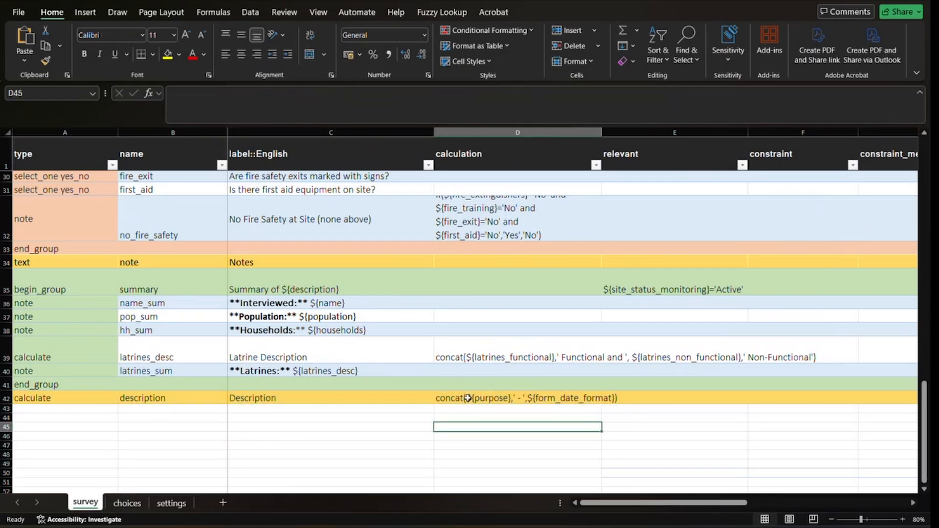
pyautogui.press('Up')
pyautogui.press('Up')
pyautogui.press('Up')
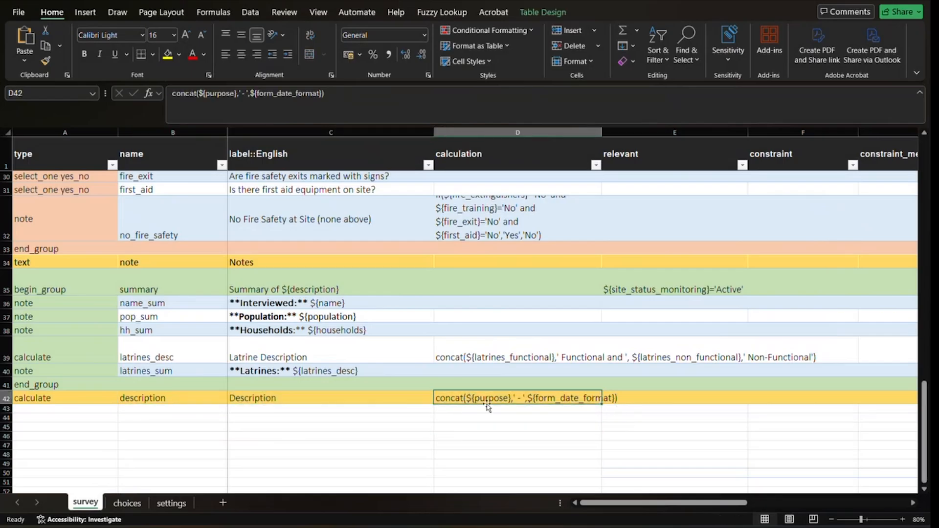
pyautogui.click(128, 502)
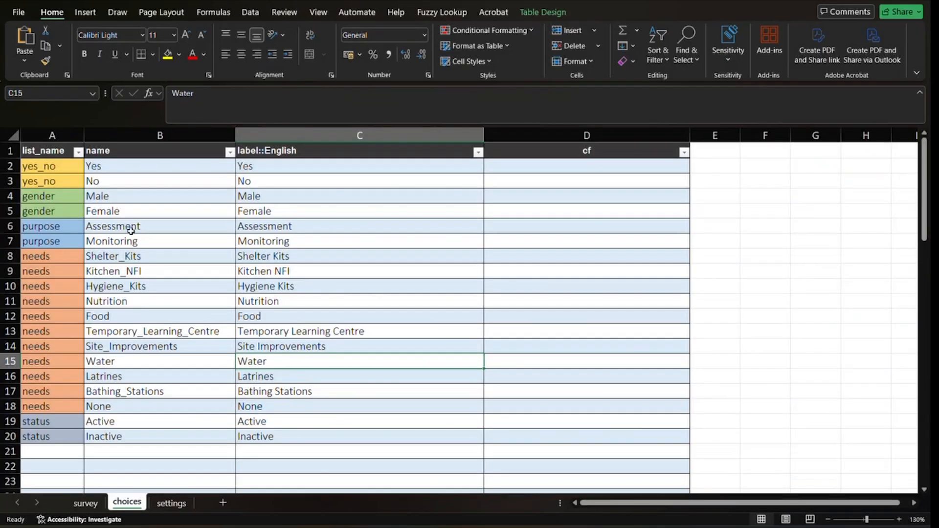
# Examine the form_date_format calculation in the survey sheet and compare it with the description calculation that references it.
pyautogui.click(86, 503)
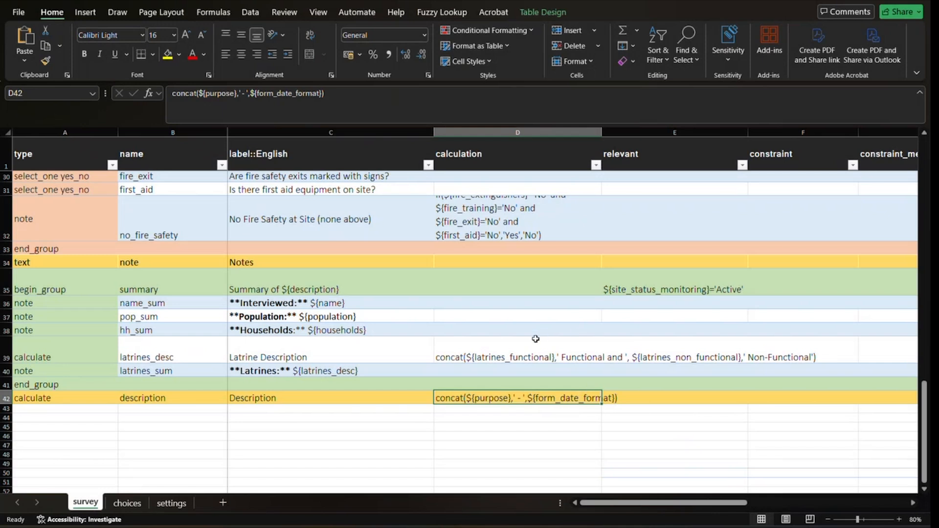
pyautogui.scroll(1, 556, 409)
pyautogui.scroll(10, 556, 409)
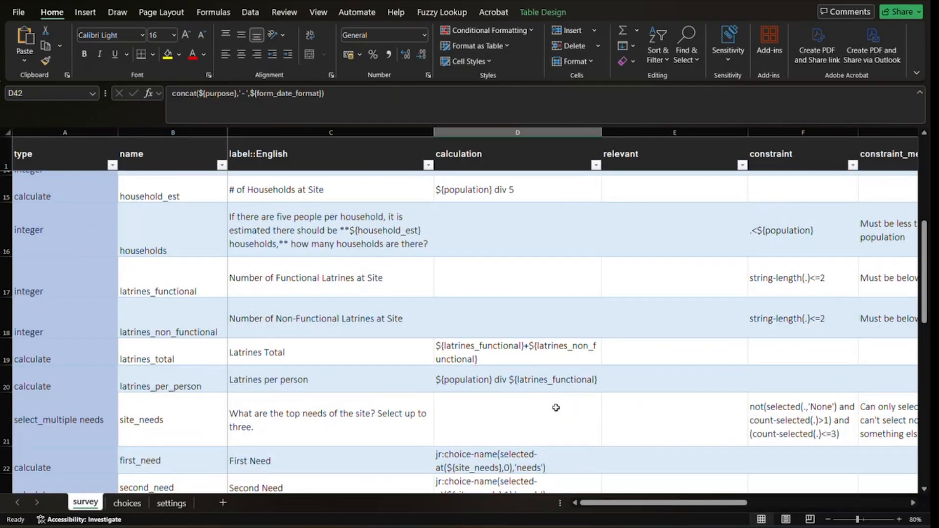
pyautogui.click(522, 200)
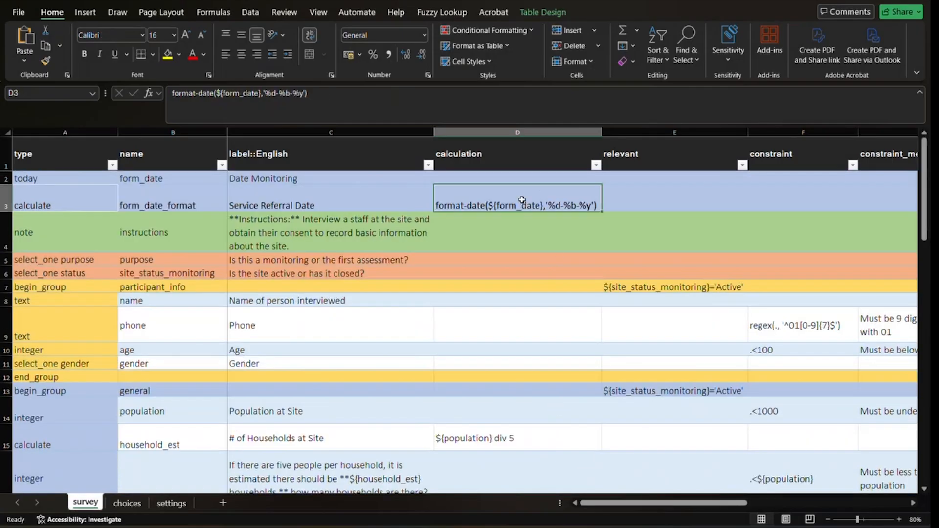
pyautogui.doubleClick(573, 205)
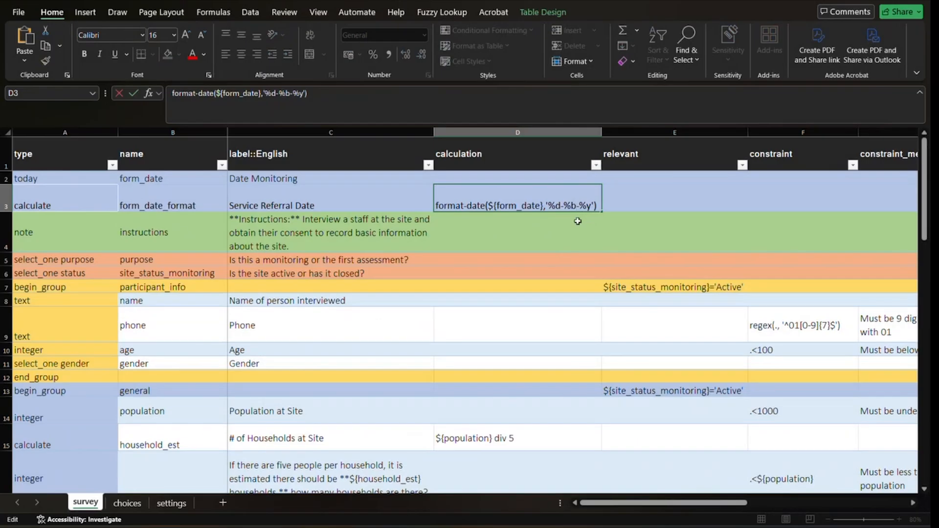
pyautogui.click(577, 221)
pyautogui.scroll(-3, 578, 234)
pyautogui.scroll(-6, 578, 247)
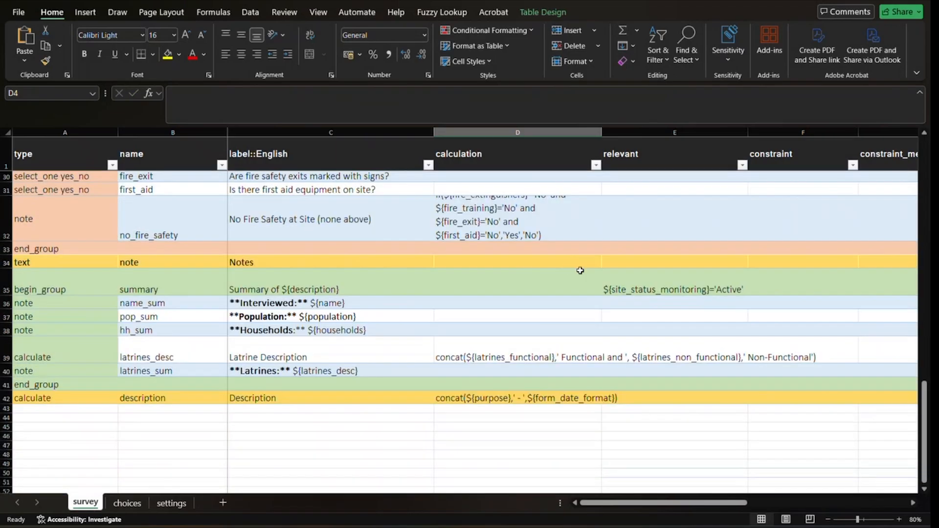
pyautogui.click(566, 399)
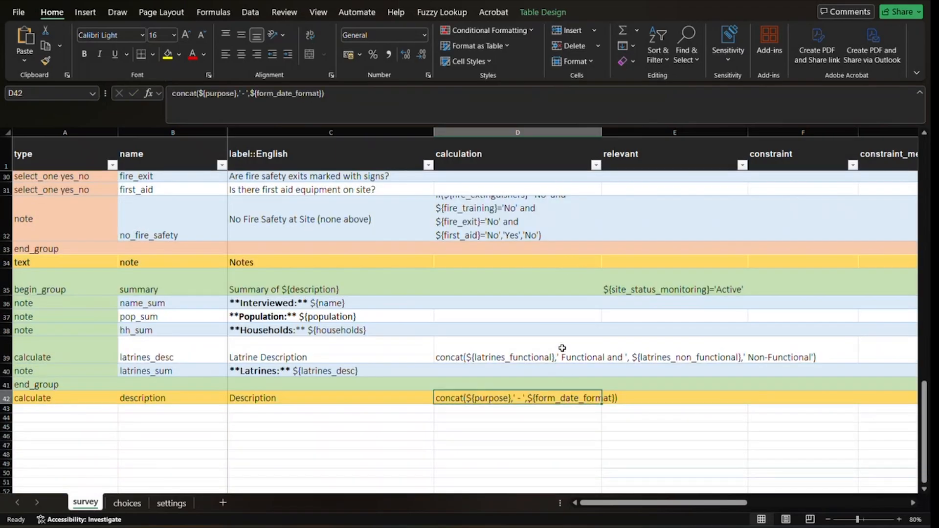
# Review the survey's constraint, constraint message, required and hint columns for the participant_info and general groups.
pyautogui.scroll(1, 562, 348)
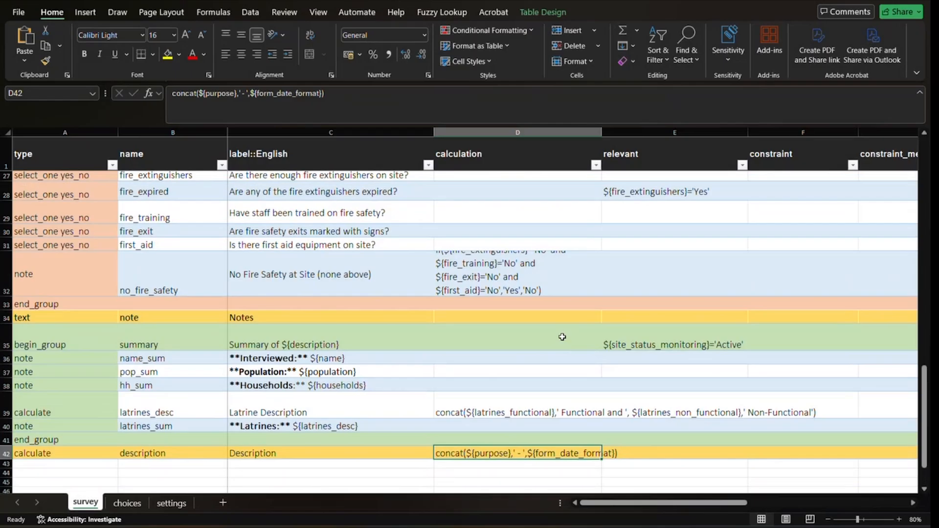
pyautogui.scroll(7, 563, 405)
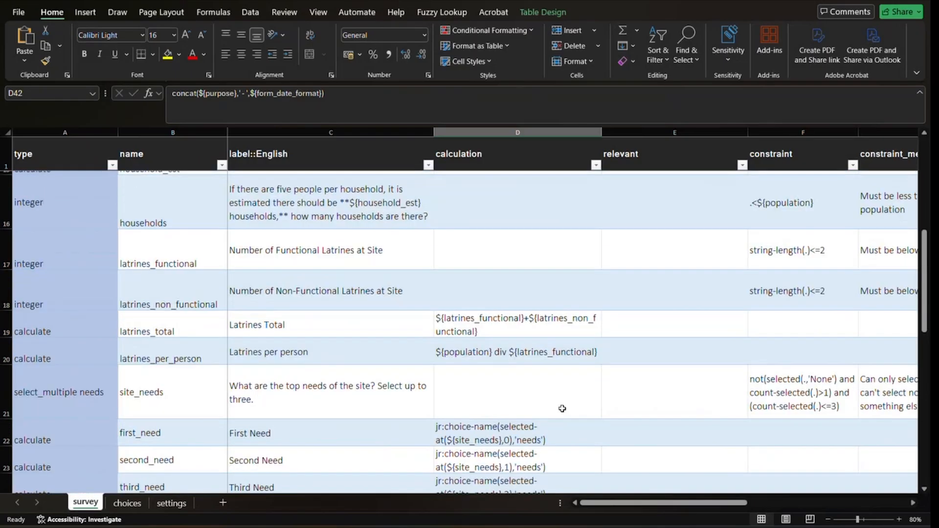
pyautogui.scroll(1, 562, 405)
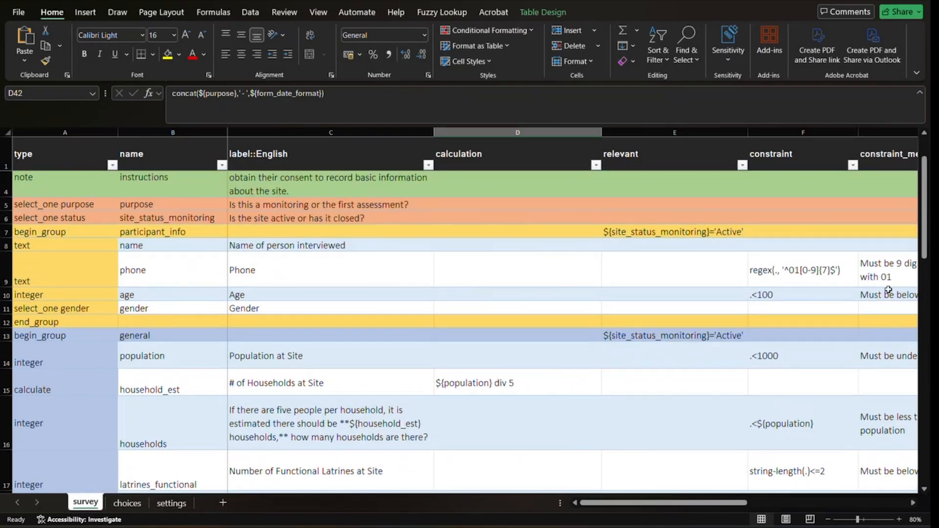
pyautogui.moveTo(719, 503); pyautogui.dragTo(819, 506)
pyautogui.scroll(-3, 704, 244)
pyautogui.scroll(-1, 704, 243)
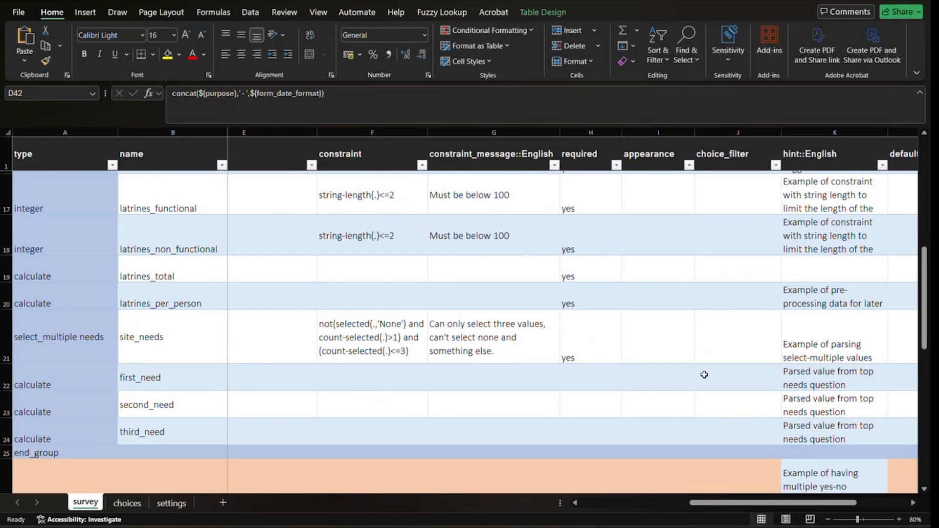
pyautogui.scroll(3, 681, 360)
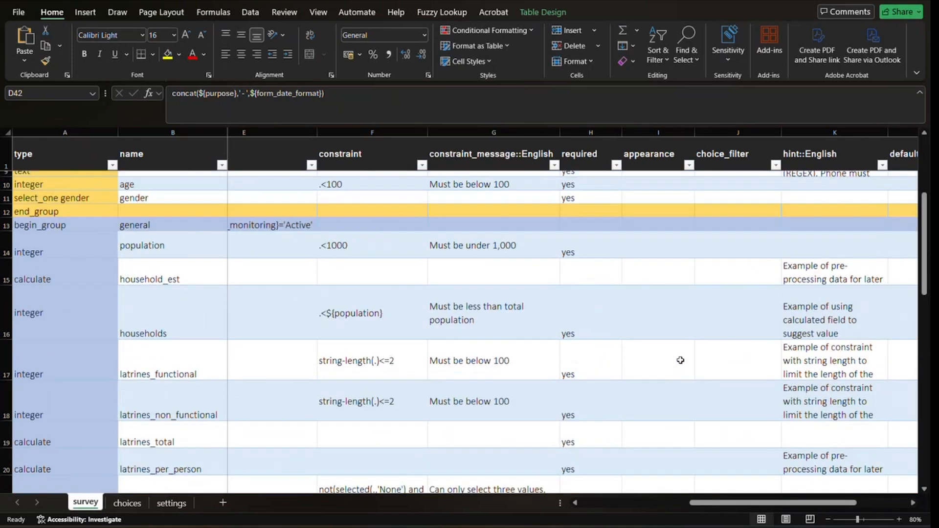
pyautogui.scroll(2, 680, 359)
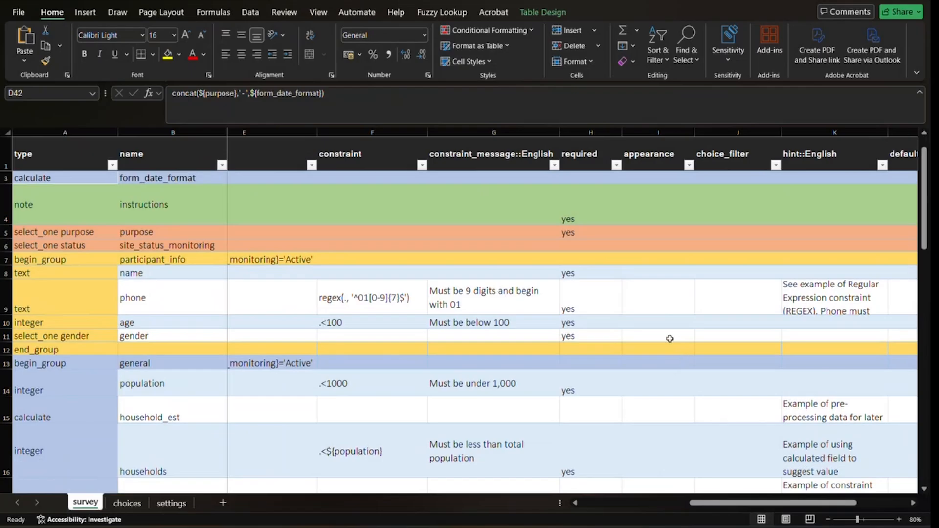
pyautogui.click(286, 326)
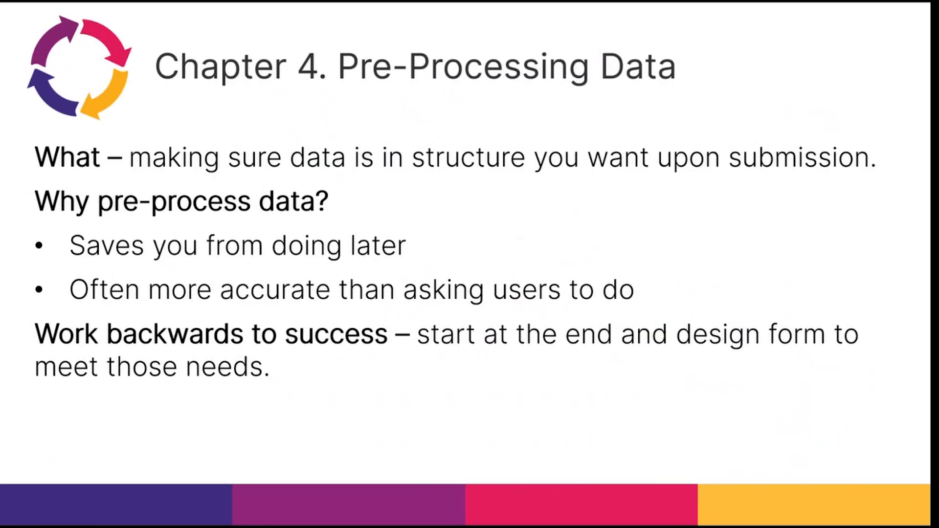